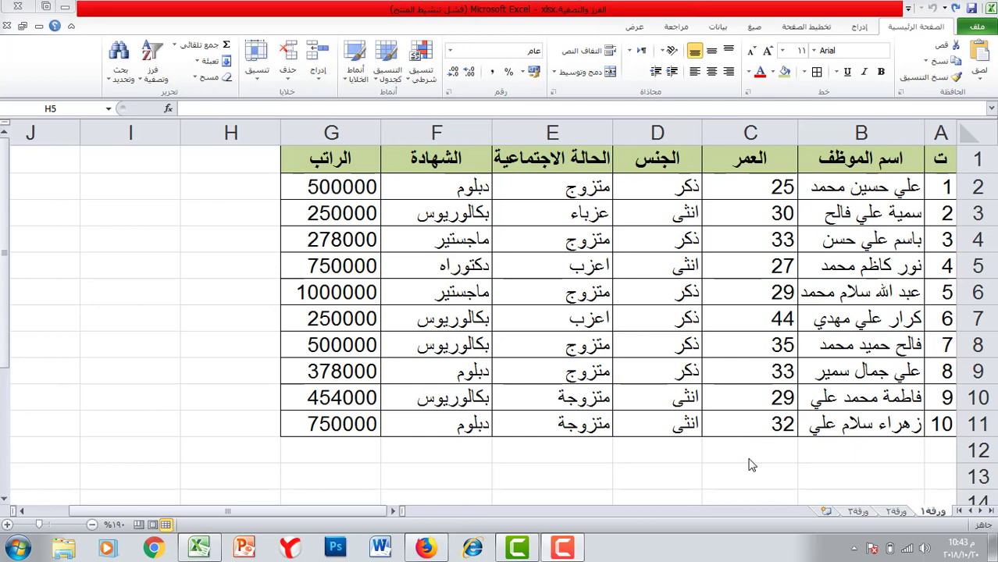
{"action": "left_click", "coordinate": [345, 451]}
{"action": "left_click_drag", "start_coordinate": [353, 424], "coordinate": [929, 156]}
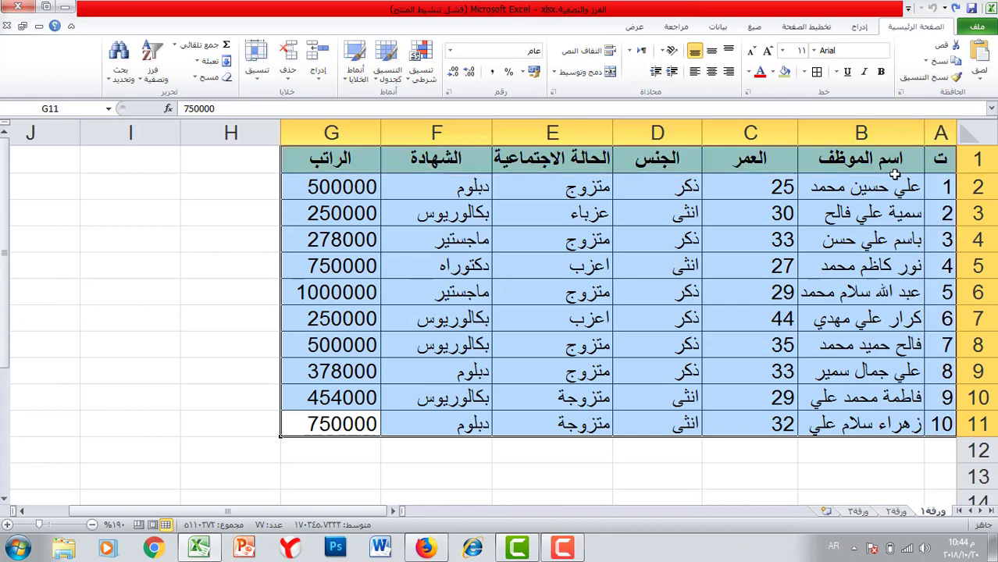
{"action": "left_click", "coordinate": [243, 245]}
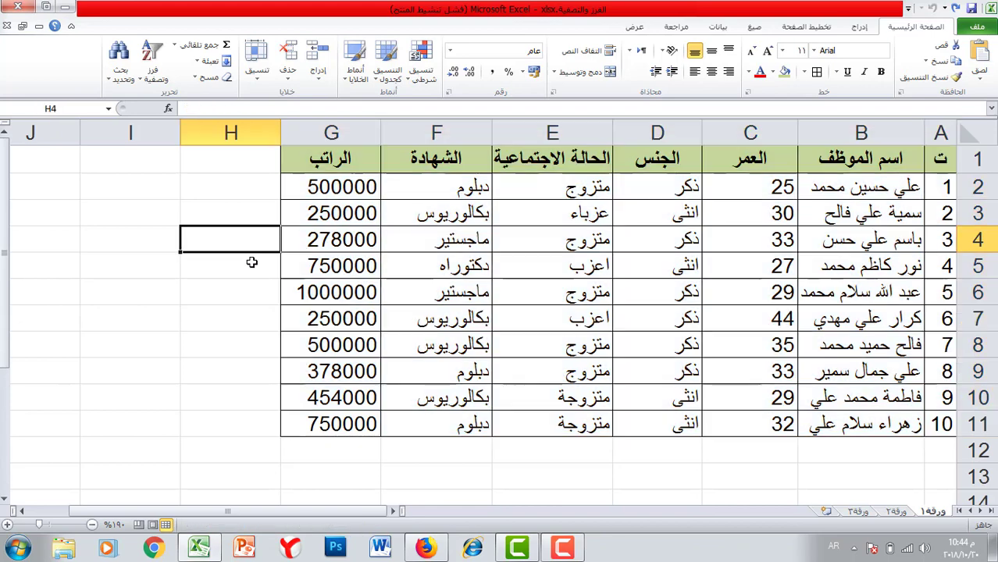
{"action": "left_click_drag", "start_coordinate": [324, 189], "coordinate": [316, 418]}
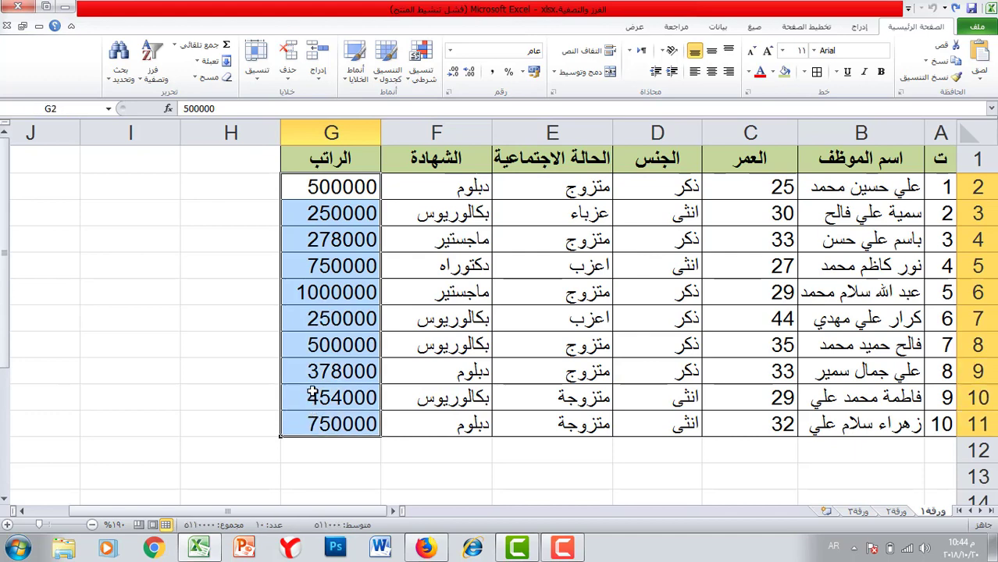
{"action": "left_click", "coordinate": [133, 266]}
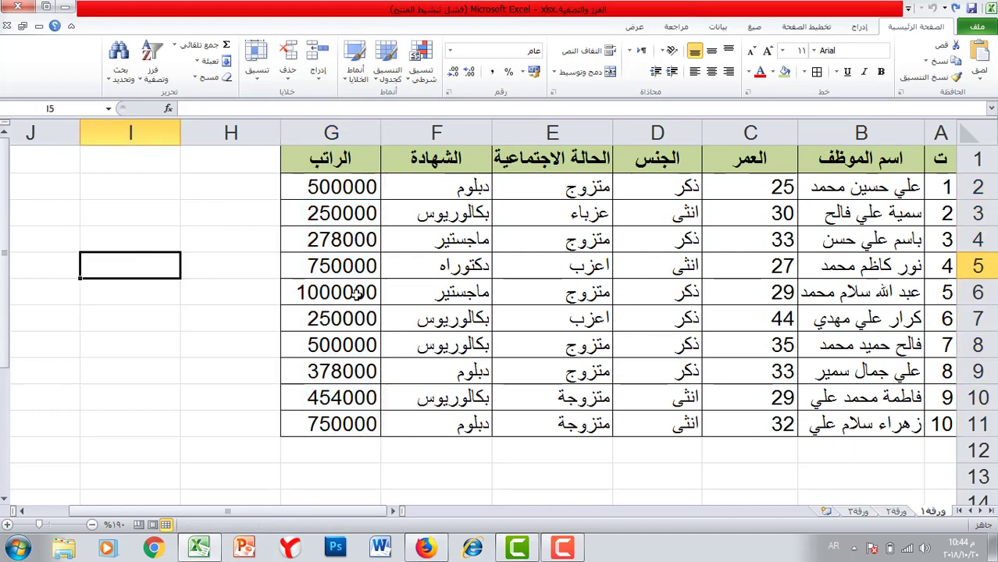
Start a custom sort on the employee rows A2:G11 and choose الراتب as the column to sort by.
{"action": "left_click_drag", "start_coordinate": [311, 424], "coordinate": [923, 199]}
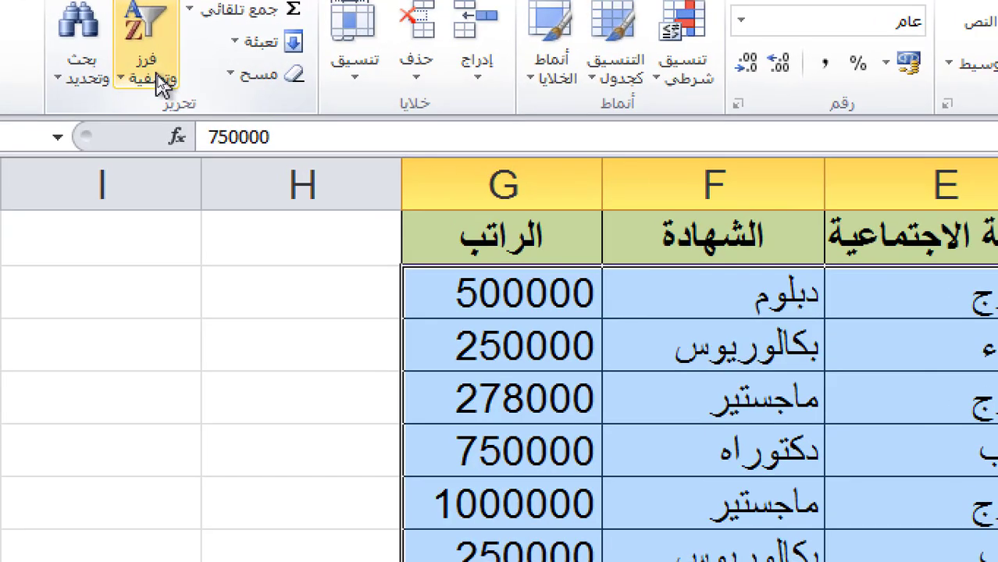
{"action": "left_click", "coordinate": [155, 74]}
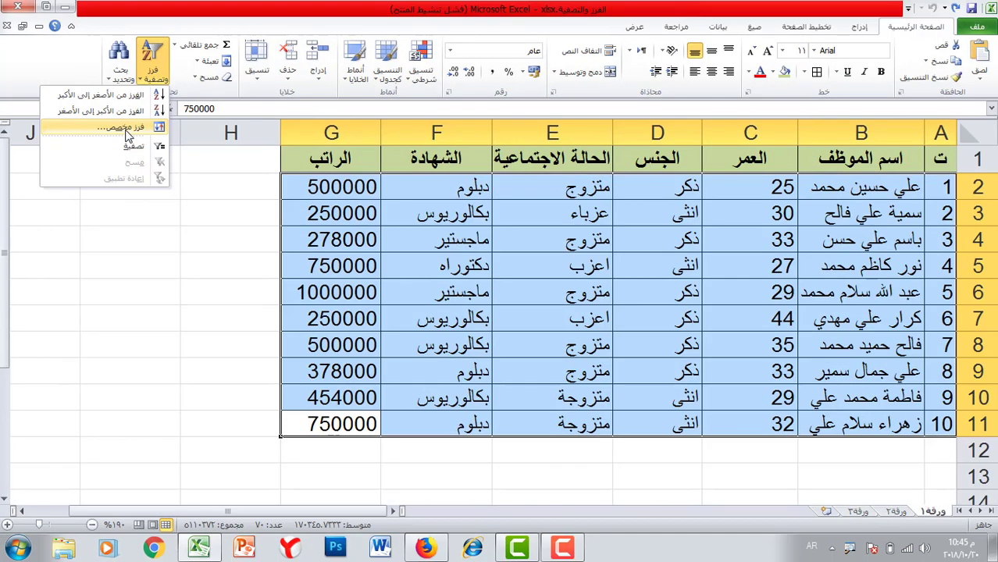
{"action": "left_click", "coordinate": [136, 173]}
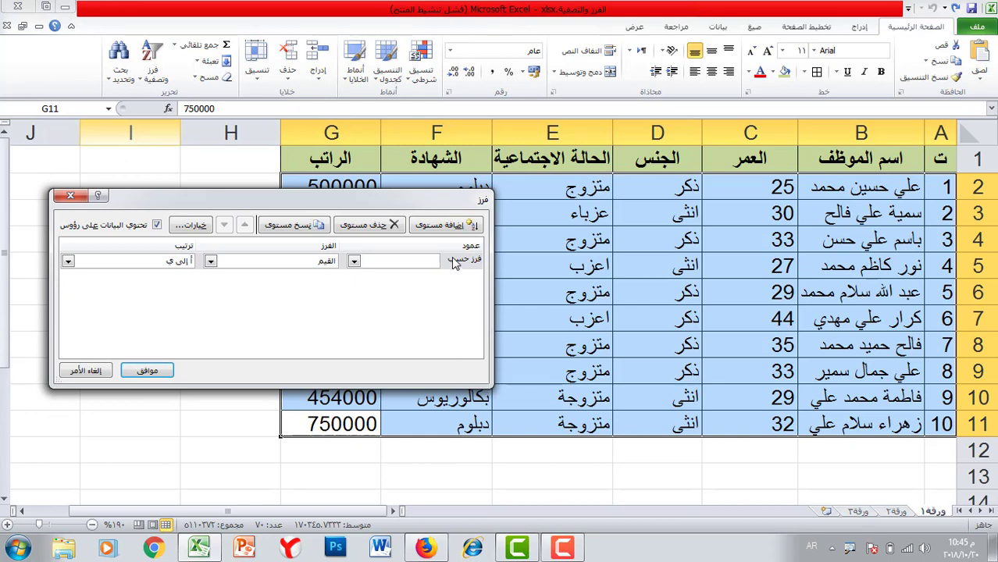
{"action": "left_click", "coordinate": [210, 262]}
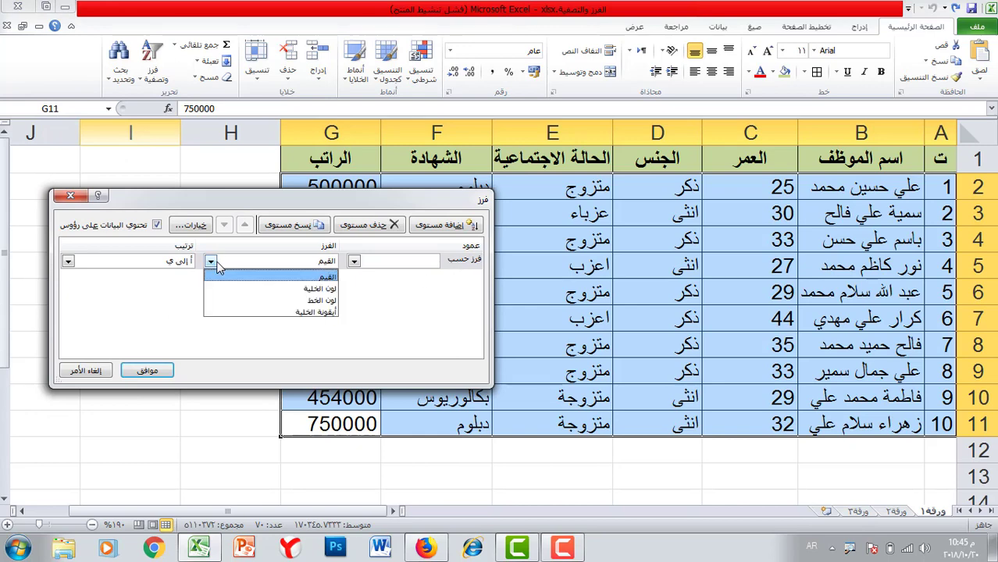
{"action": "left_click", "coordinate": [217, 264]}
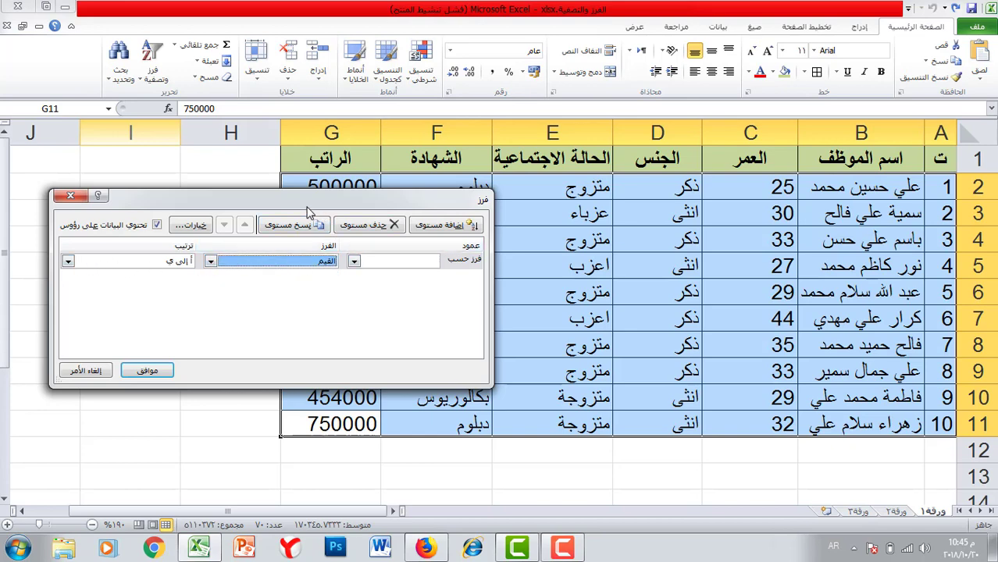
{"action": "left_click_drag", "start_coordinate": [307, 197], "coordinate": [692, 161]}
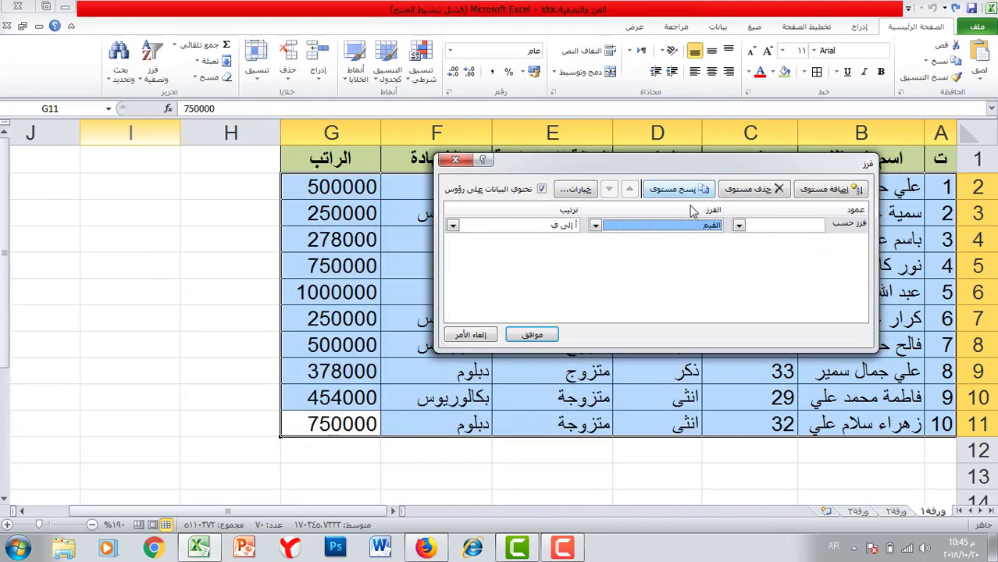
{"action": "left_click", "coordinate": [738, 225]}
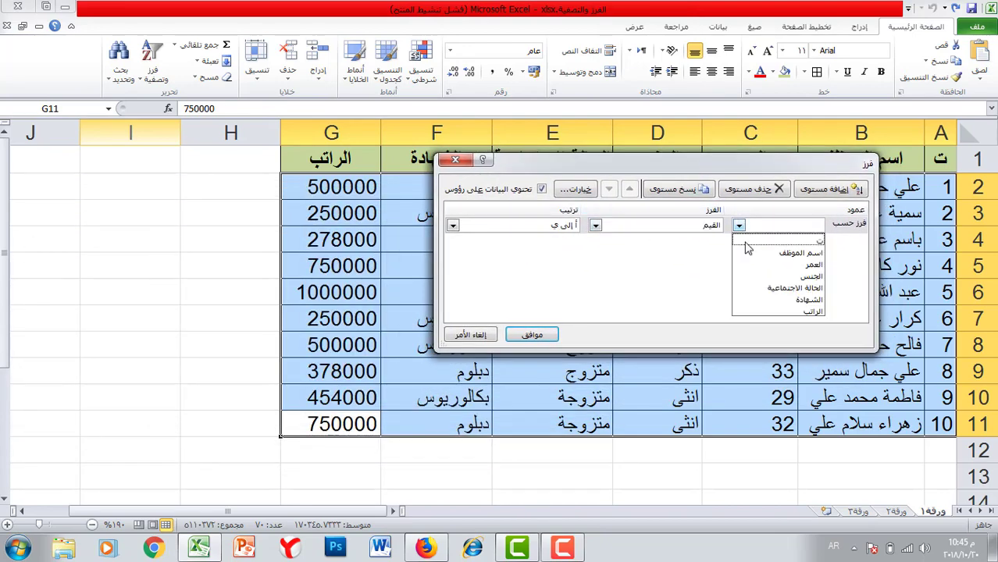
{"action": "left_click", "coordinate": [795, 311]}
{"action": "left_click_drag", "start_coordinate": [576, 171], "coordinate": [455, 177]}
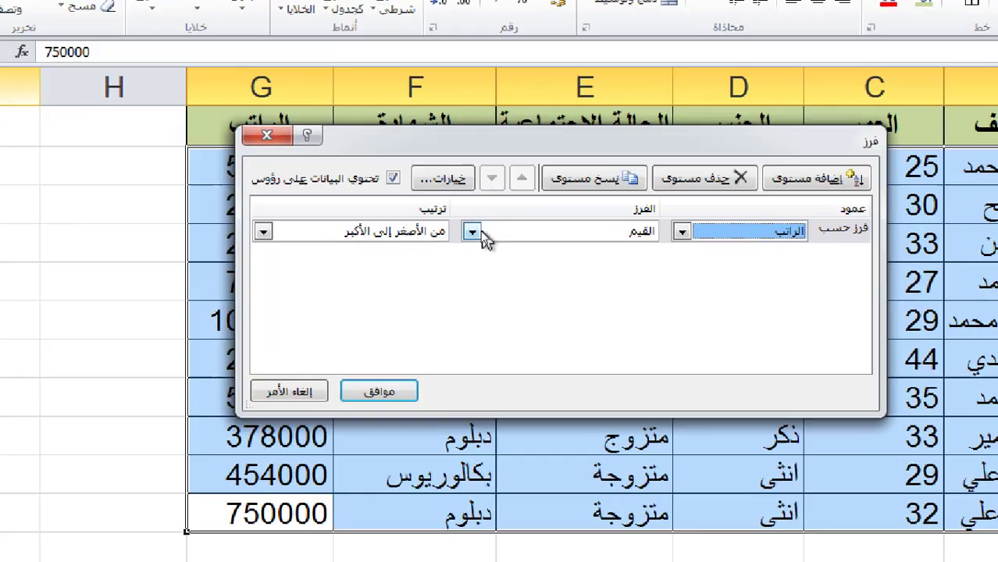
Sort الراتب on القيم in the order من الأكبر إلى الأصغر and apply the sort.
{"action": "left_click", "coordinate": [476, 231]}
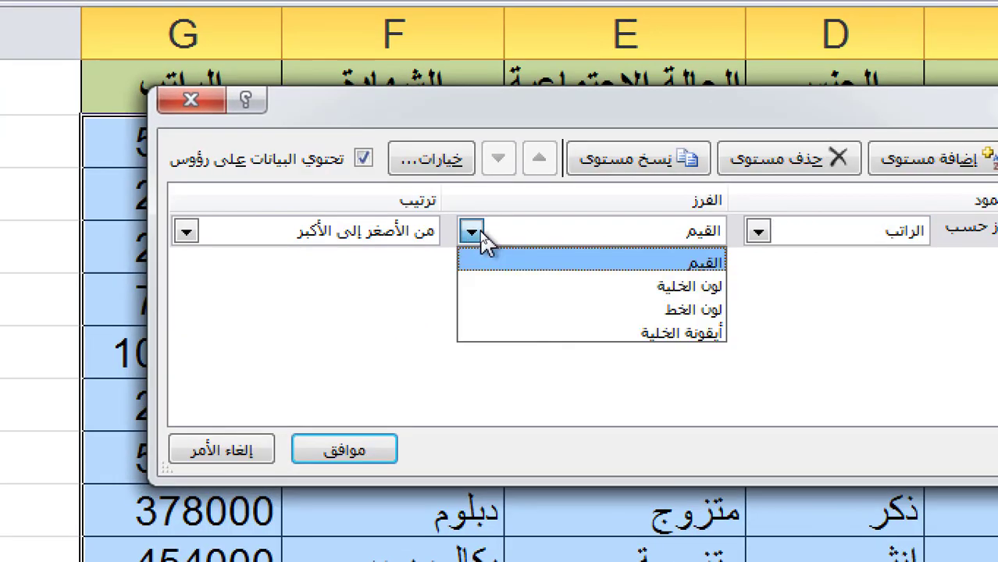
{"action": "left_click", "coordinate": [588, 253]}
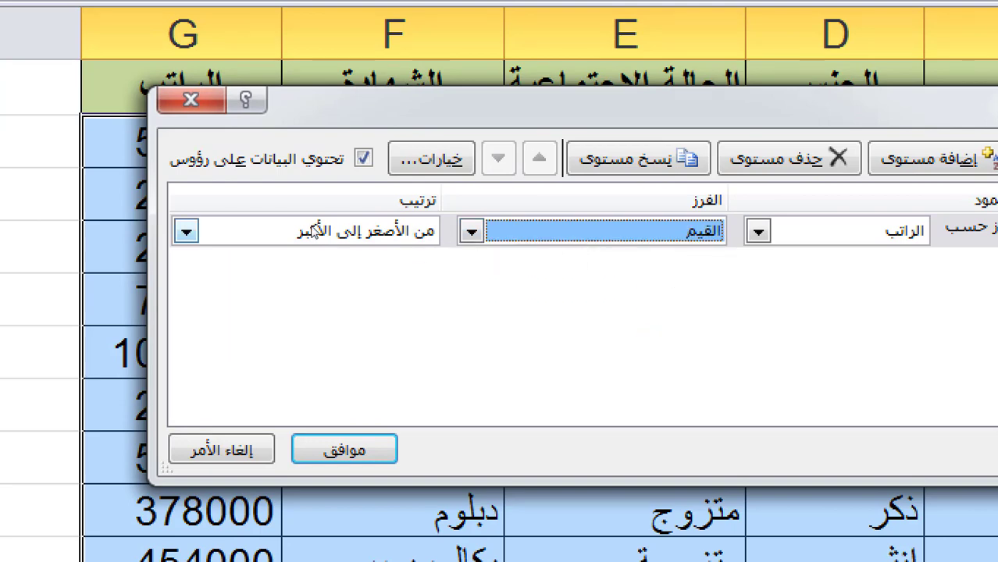
{"action": "left_click_drag", "start_coordinate": [338, 119], "coordinate": [397, 116]}
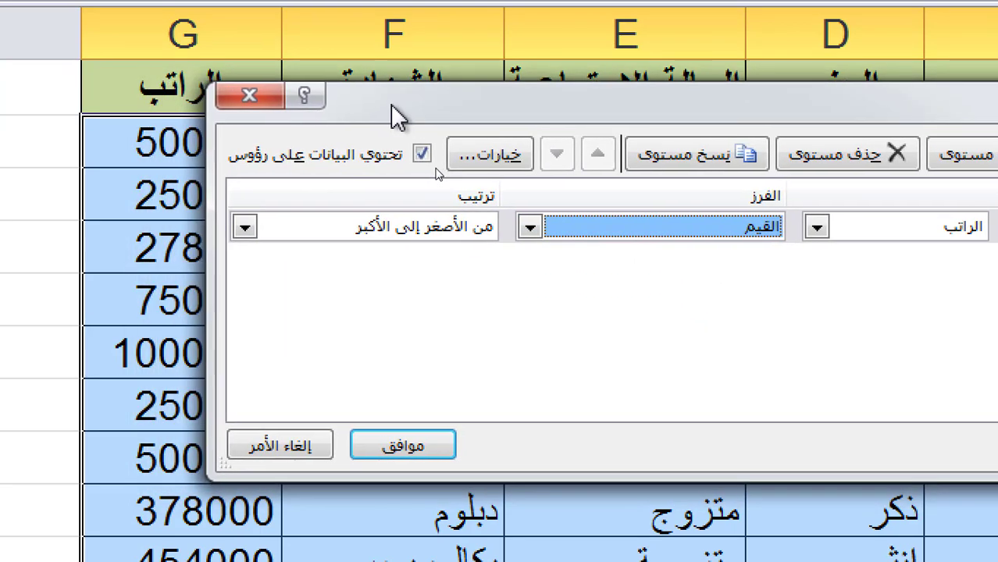
{"action": "left_click", "coordinate": [364, 228]}
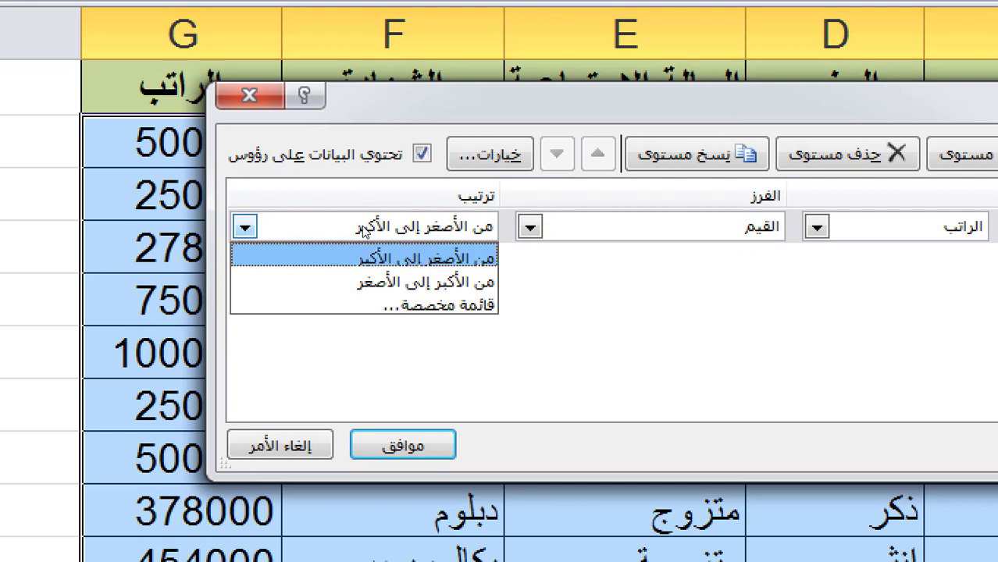
{"action": "left_click", "coordinate": [469, 283]}
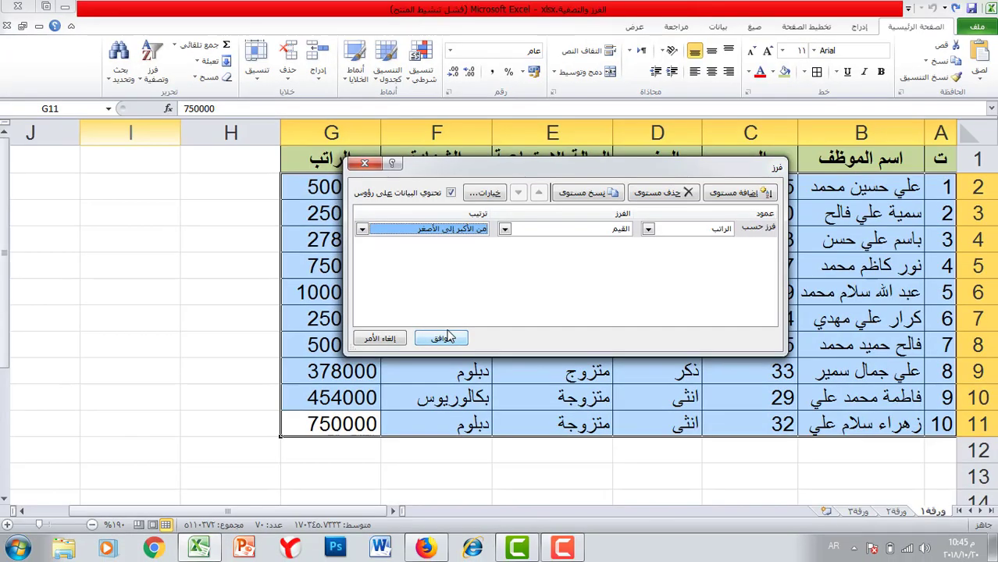
{"action": "left_click", "coordinate": [414, 446]}
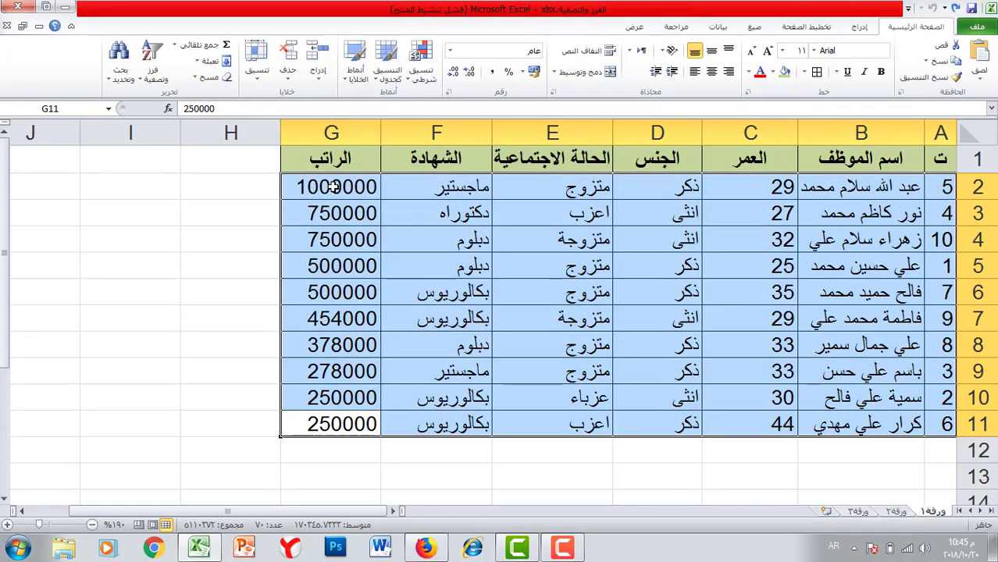
Examine the sorted salaries in column G for equal values and review the employee names in column B.
{"action": "left_click", "coordinate": [333, 186]}
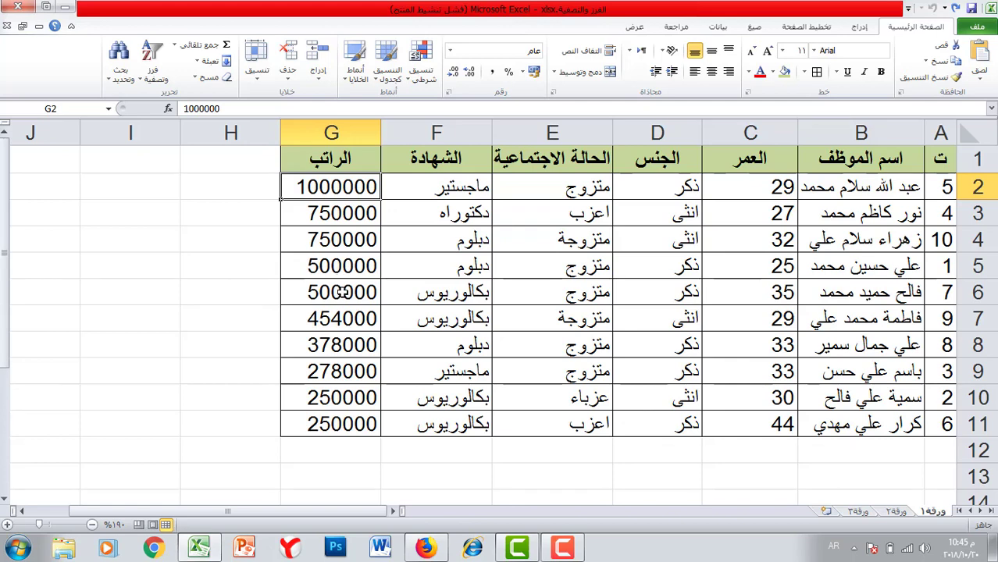
{"action": "left_click_drag", "start_coordinate": [327, 218], "coordinate": [328, 239]}
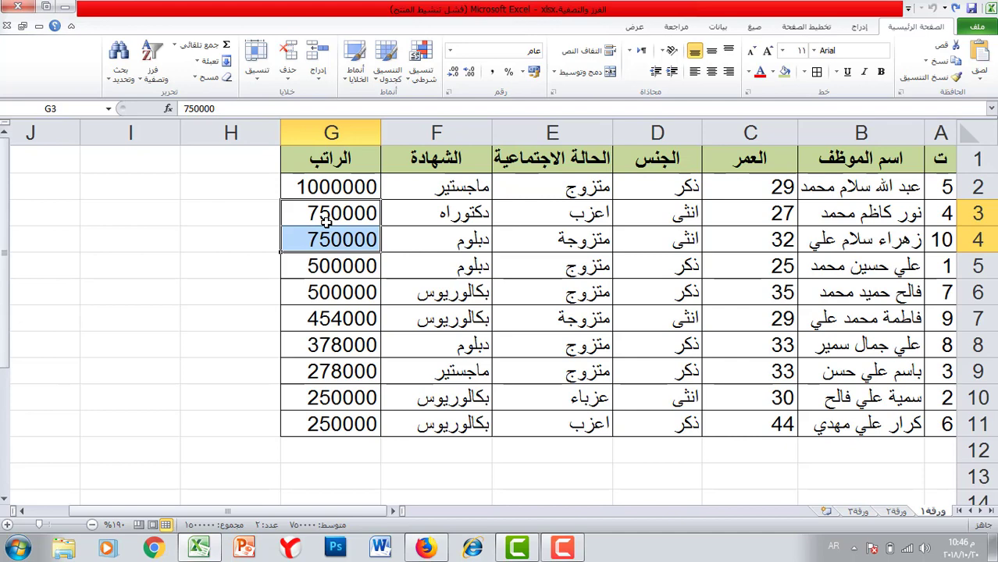
{"action": "left_click", "coordinate": [327, 220]}
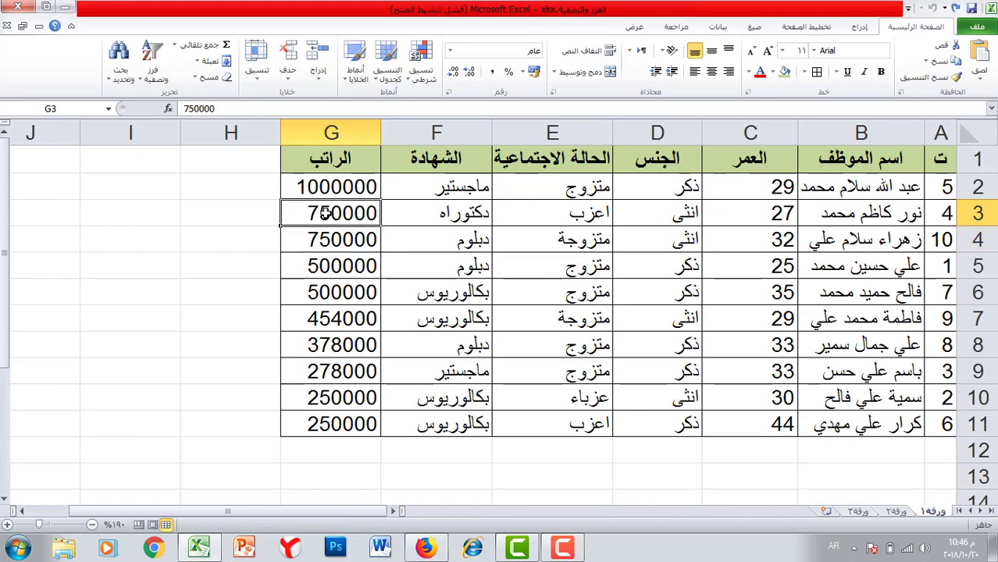
{"action": "left_click_drag", "start_coordinate": [325, 216], "coordinate": [320, 240]}
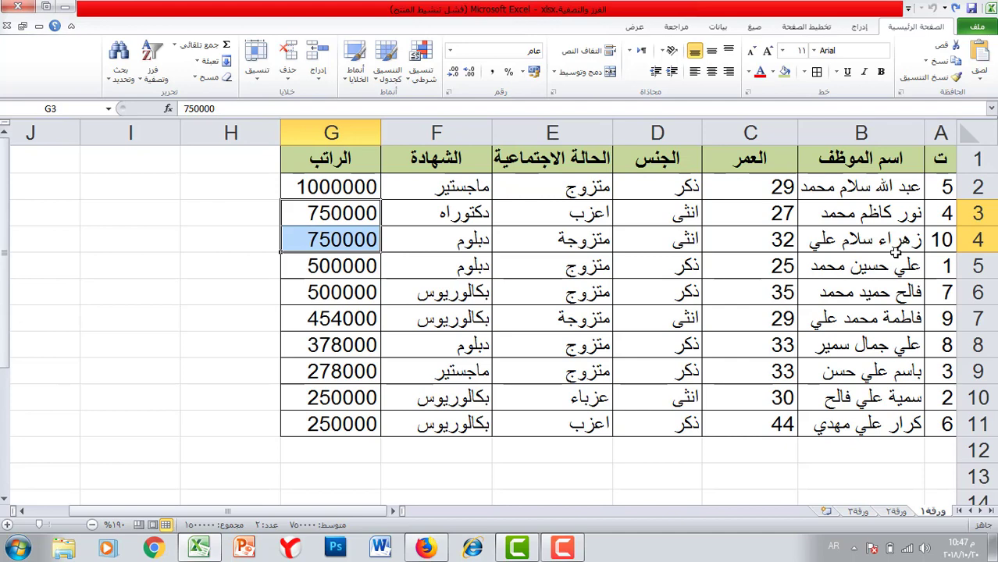
{"action": "left_click", "coordinate": [204, 215]}
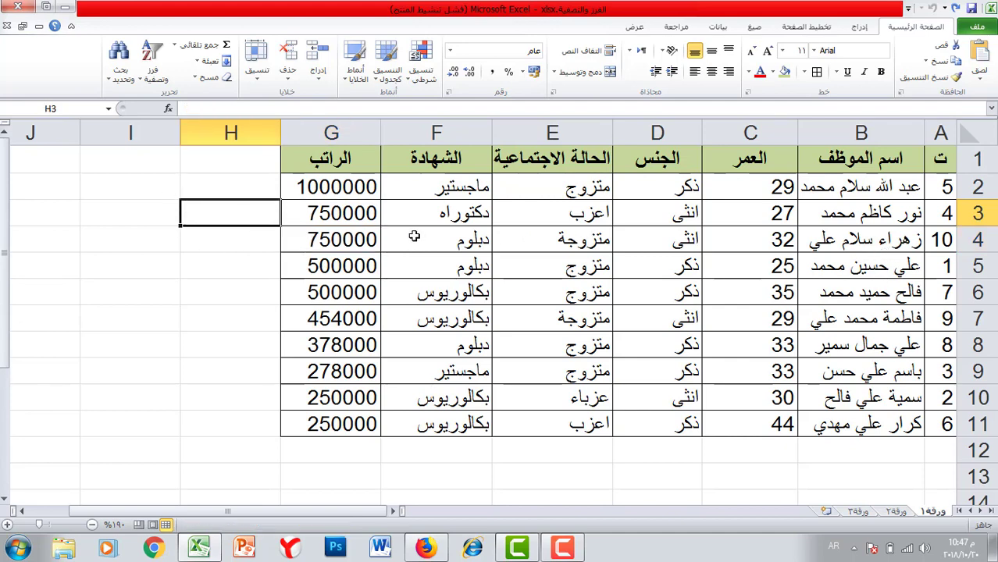
{"action": "left_click_drag", "start_coordinate": [332, 185], "coordinate": [332, 419]}
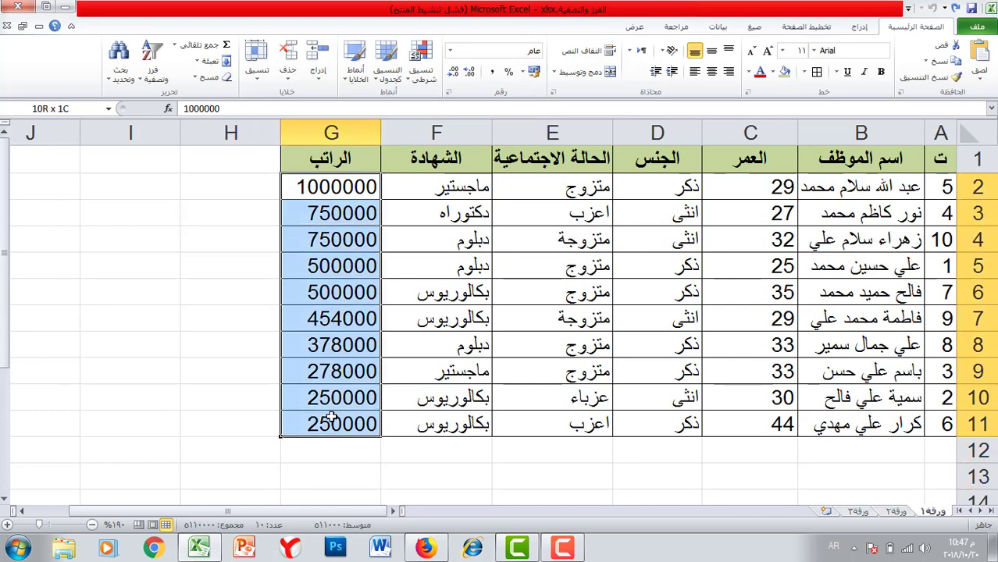
{"action": "left_click_drag", "start_coordinate": [896, 192], "coordinate": [891, 432]}
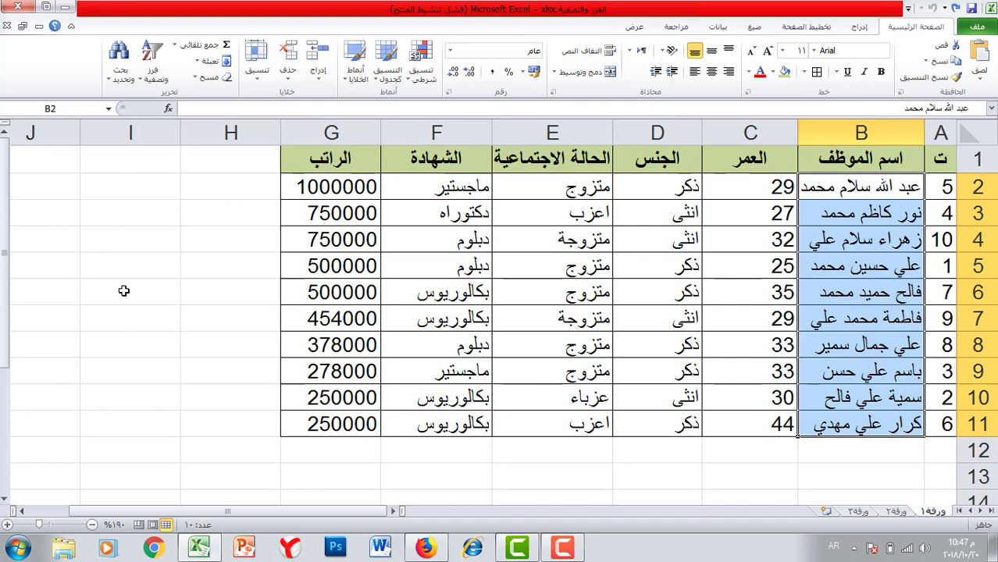
Open the custom sort for rows A2:G11 again and add a second sort level below الراتب.
{"action": "left_click_drag", "start_coordinate": [332, 187], "coordinate": [941, 423]}
{"action": "left_click", "coordinate": [153, 75]}
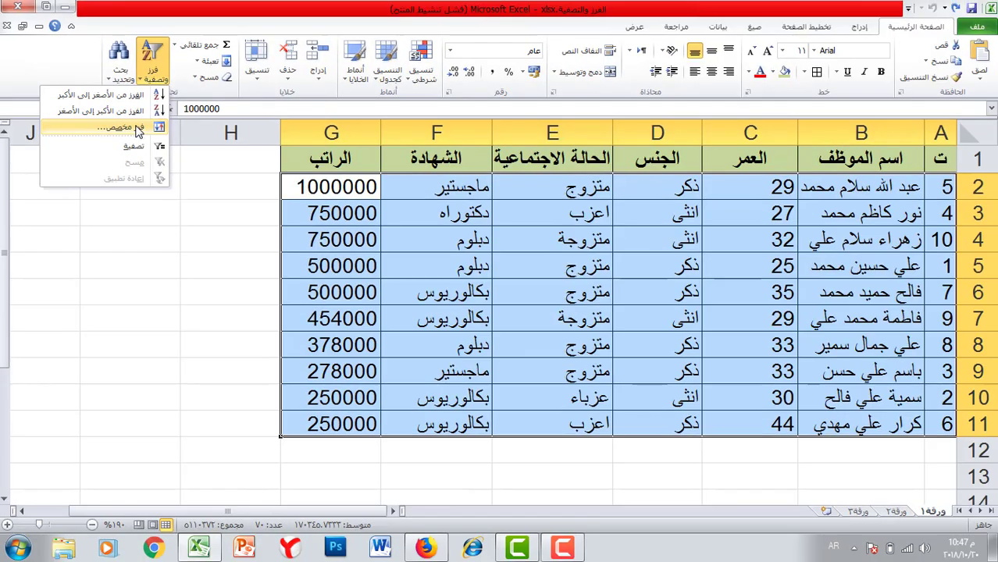
{"action": "left_click", "coordinate": [135, 128]}
{"action": "left_click_drag", "start_coordinate": [440, 172], "coordinate": [271, 188]}
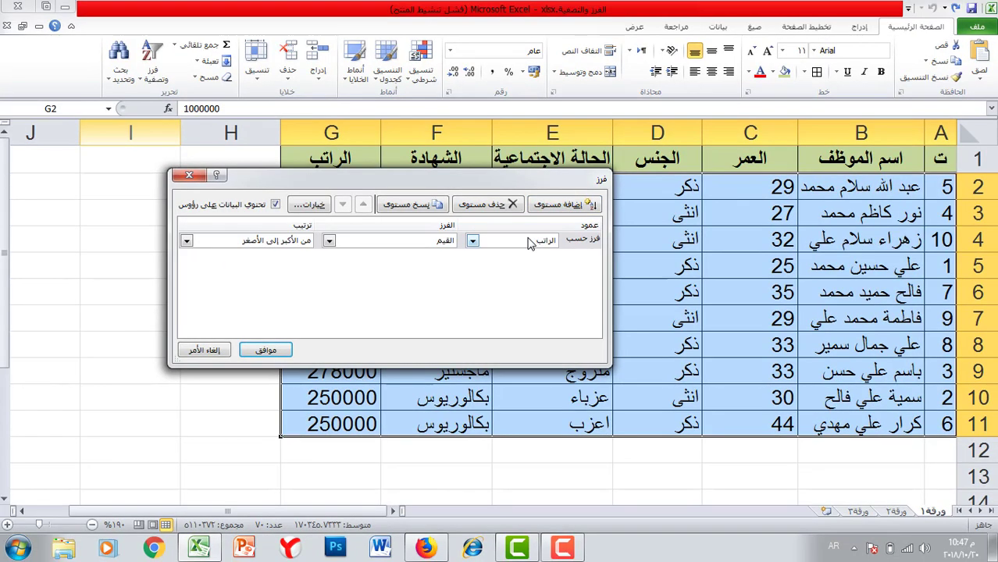
{"action": "left_click", "coordinate": [563, 205]}
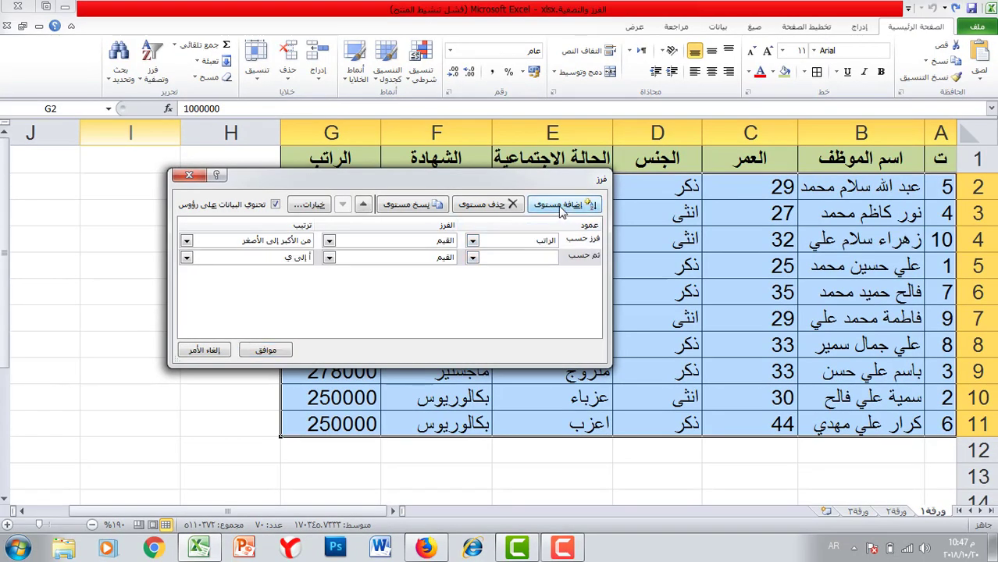
Set the second level to اسم الموظف, sorted on القيم in أ إلى ي order, and apply the sort.
{"action": "left_click", "coordinate": [473, 258]}
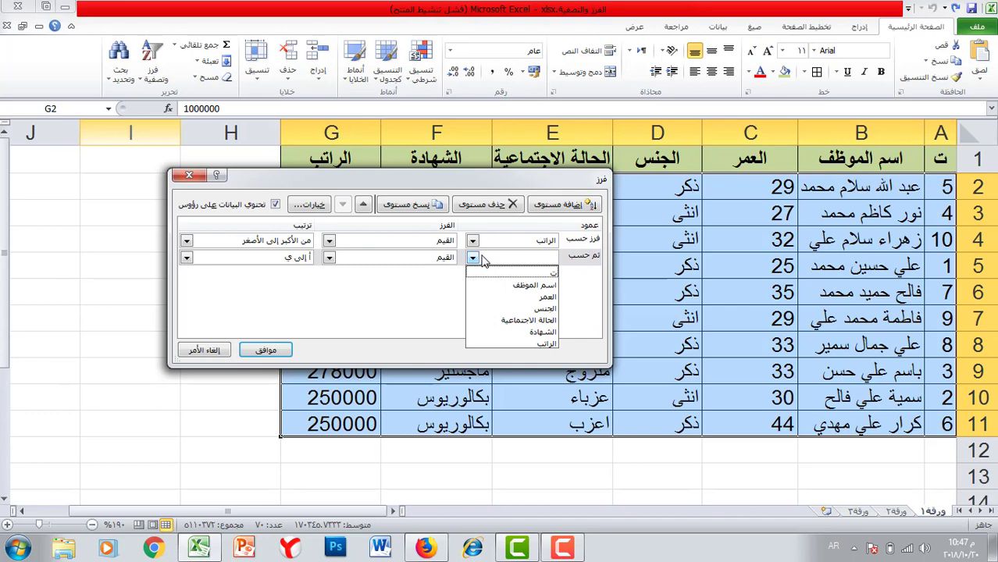
{"action": "left_click", "coordinate": [516, 284]}
{"action": "left_click", "coordinate": [329, 258]}
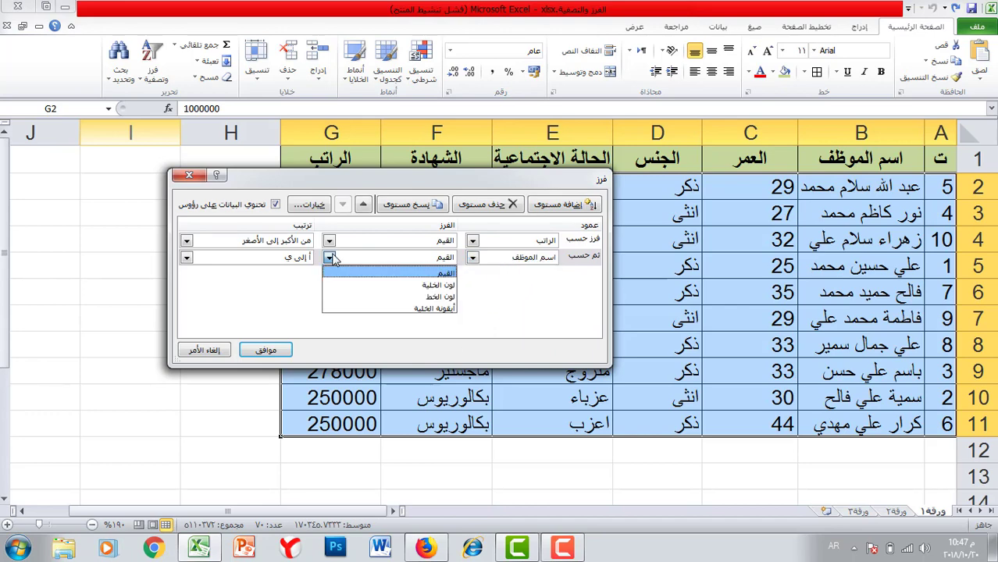
{"action": "left_click", "coordinate": [441, 274]}
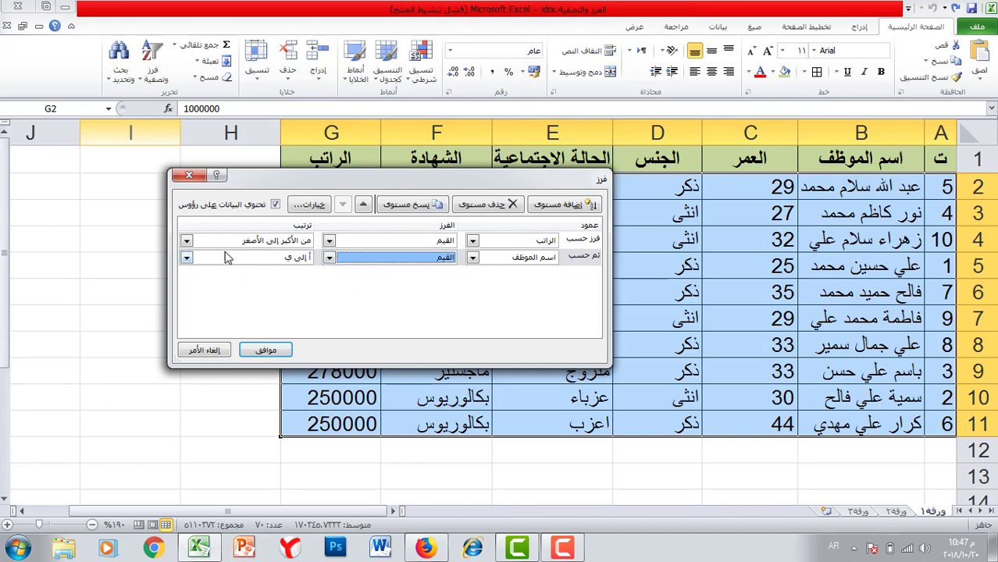
{"action": "left_click", "coordinate": [265, 351]}
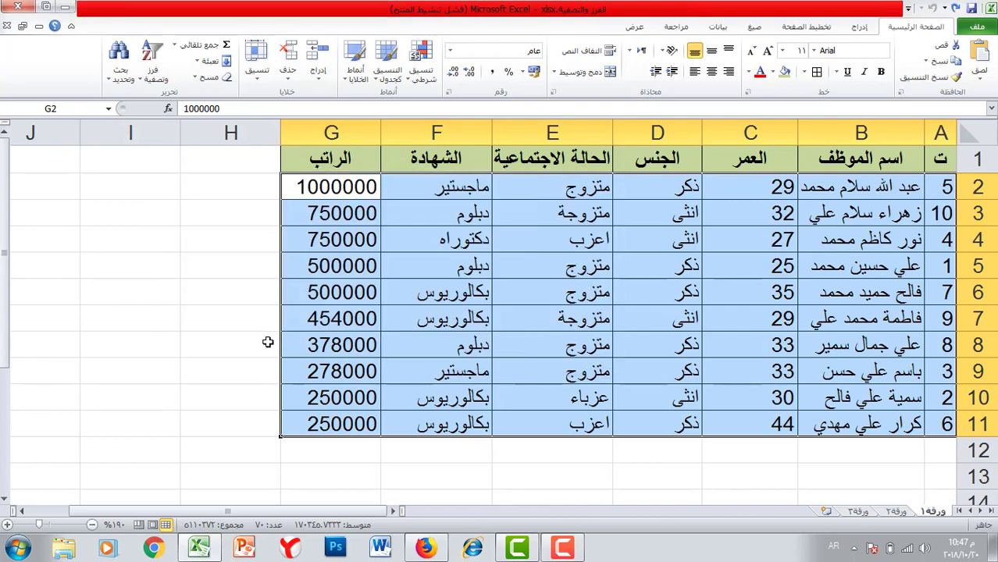
Review the order of the employee names in B3:B6 for equal salaries and the serial numbers in A2:A11.
{"action": "left_click", "coordinate": [879, 216]}
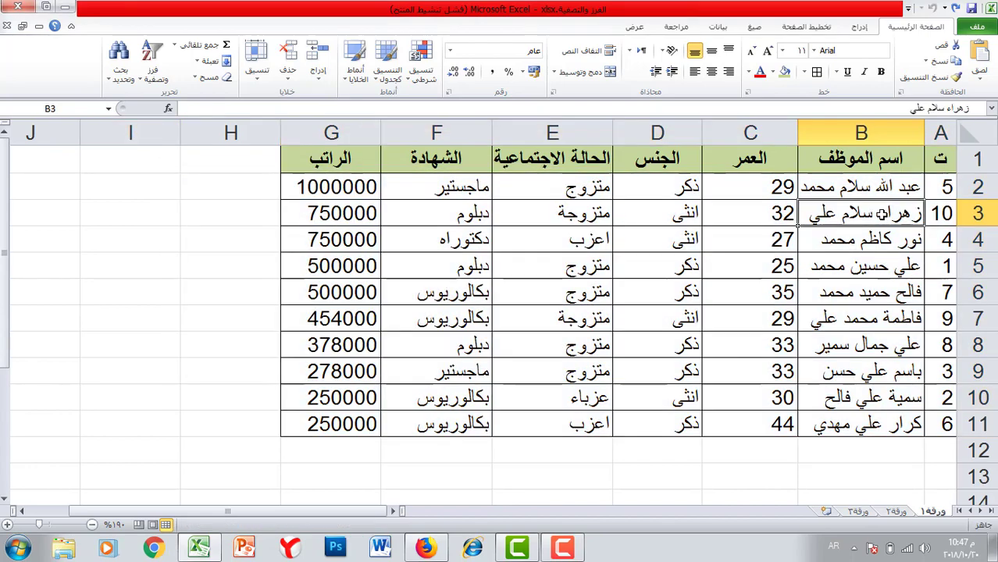
{"action": "left_click", "coordinate": [903, 238]}
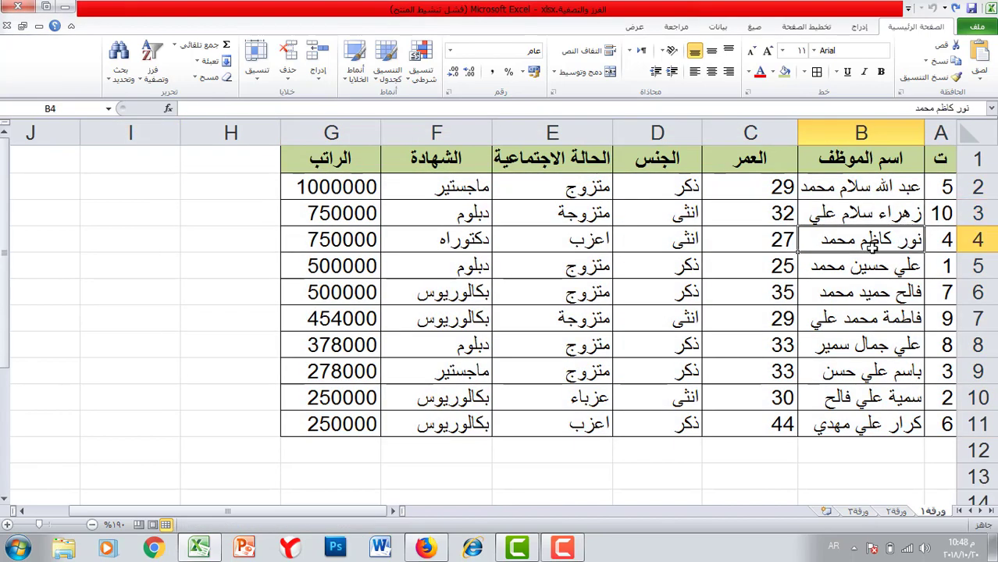
{"action": "left_click", "coordinate": [866, 273]}
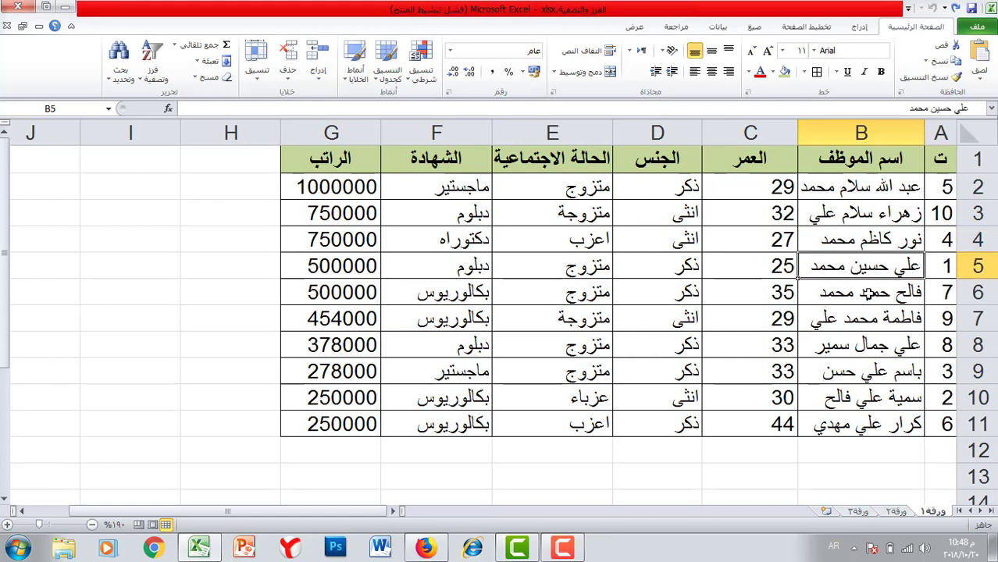
{"action": "left_click", "coordinate": [867, 293]}
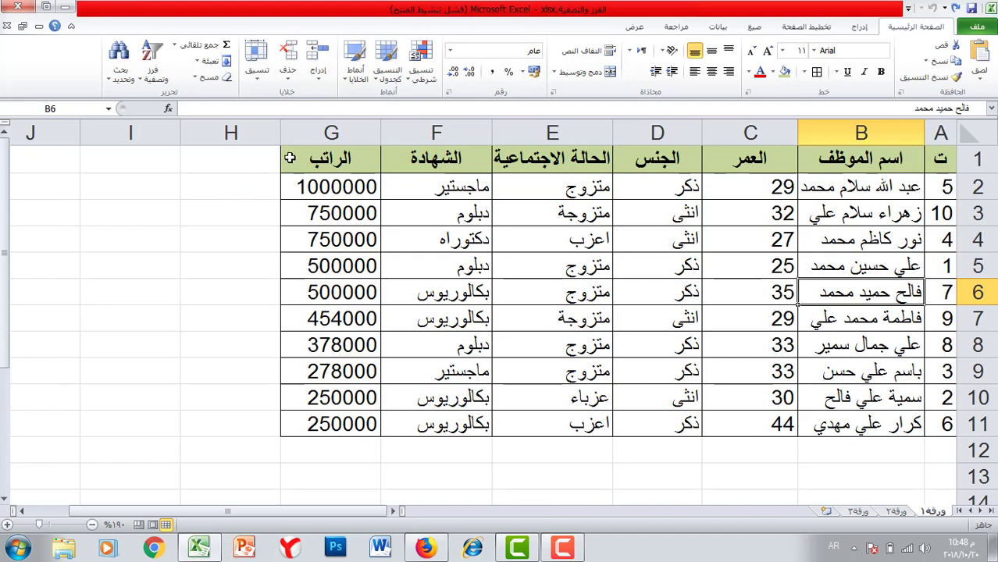
{"action": "left_click_drag", "start_coordinate": [290, 157], "coordinate": [948, 424]}
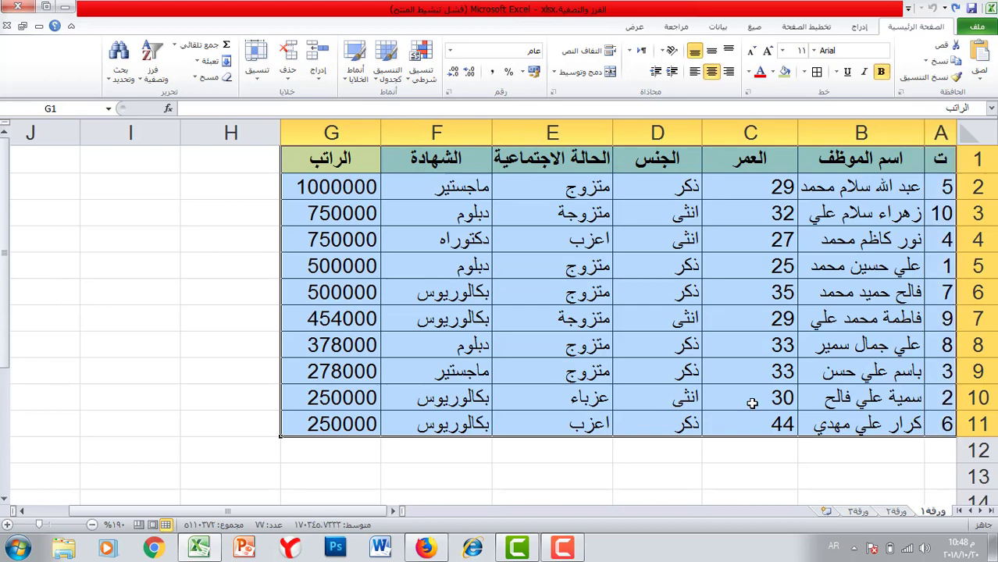
{"action": "left_click", "coordinate": [940, 187]}
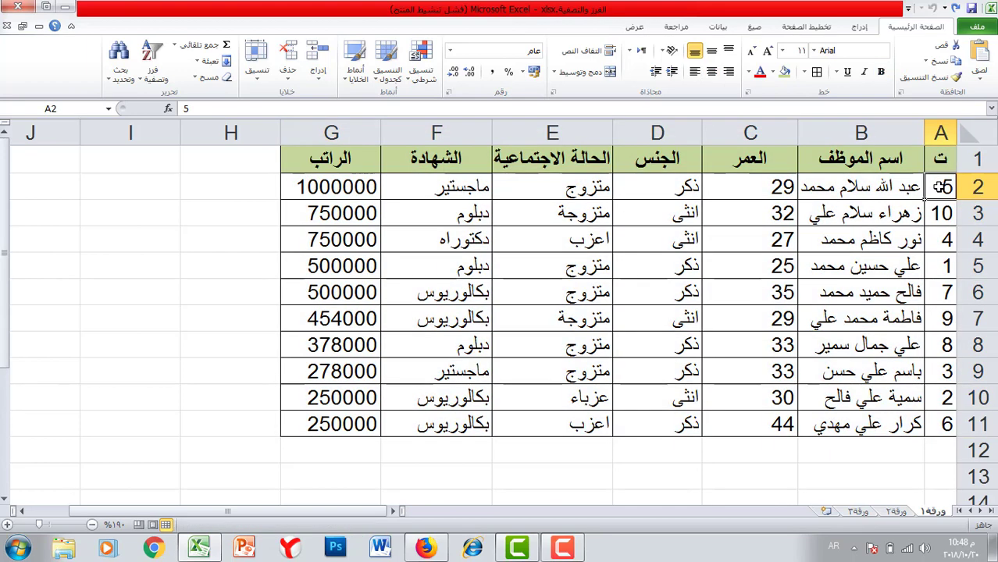
{"action": "left_click_drag", "start_coordinate": [940, 187], "coordinate": [937, 461]}
{"action": "left_click", "coordinate": [151, 271]}
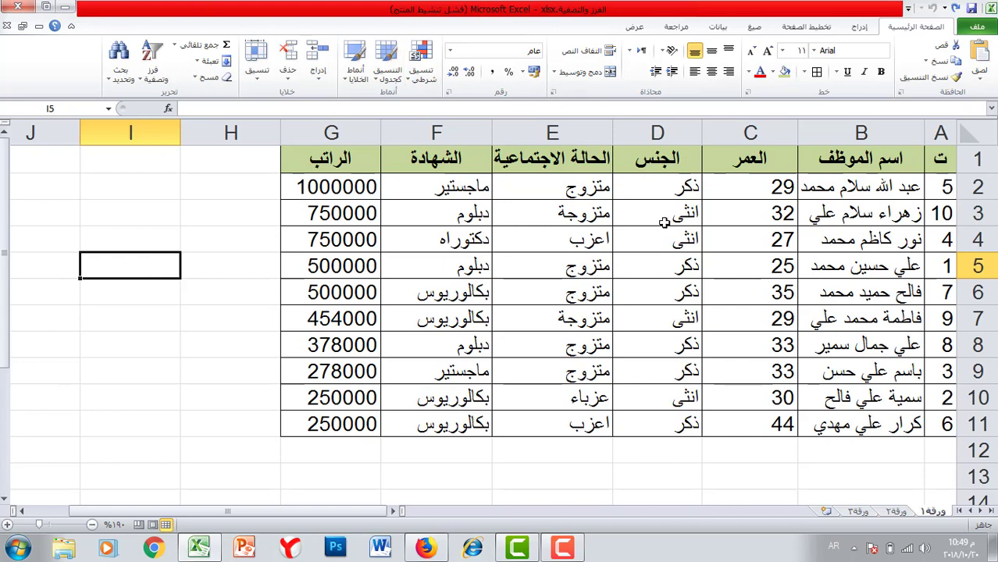
Turn on filtering for the whole employee table, including its header row, A1:G11.
{"action": "left_click_drag", "start_coordinate": [677, 185], "coordinate": [684, 427]}
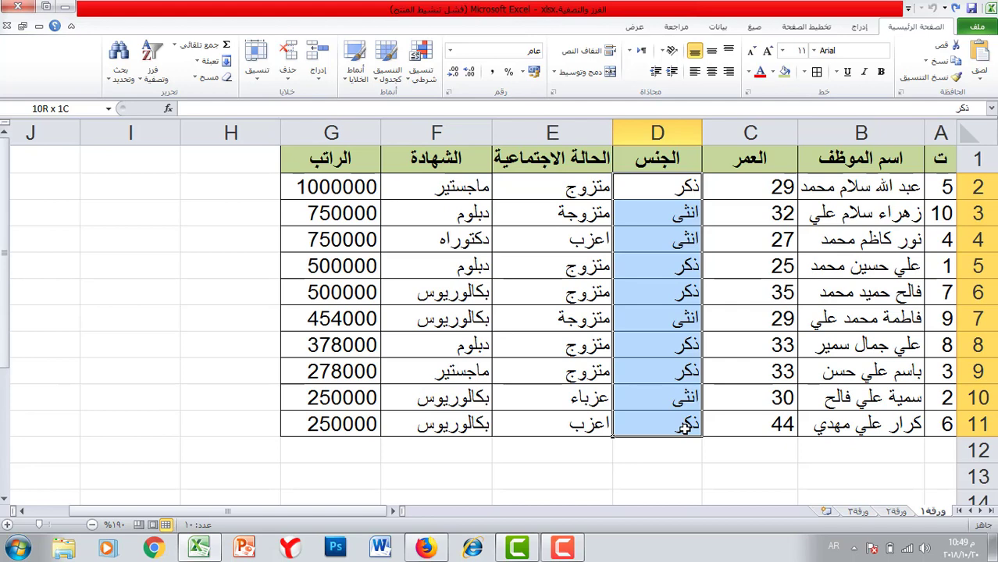
{"action": "left_click_drag", "start_coordinate": [320, 160], "coordinate": [931, 428]}
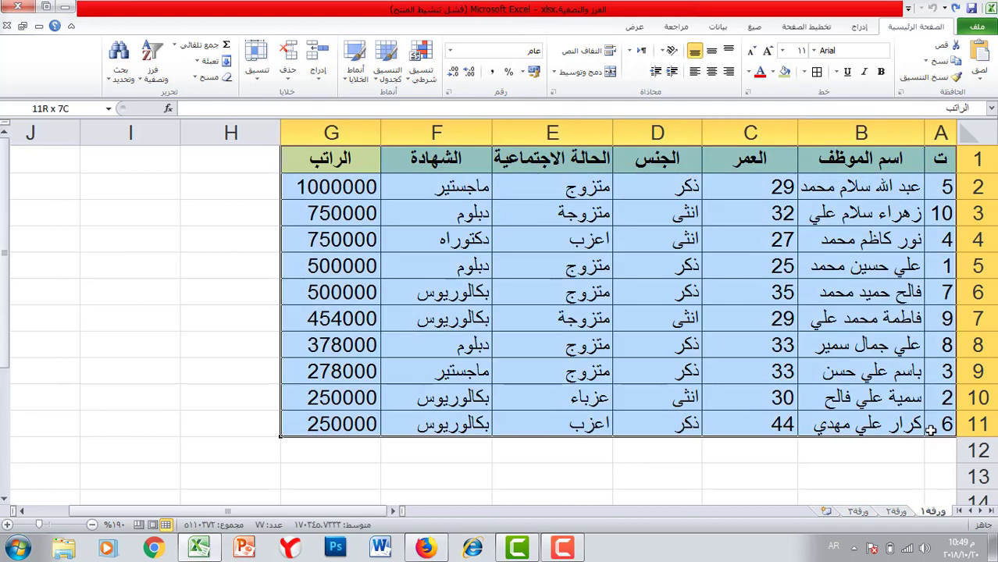
{"action": "left_click", "coordinate": [151, 78]}
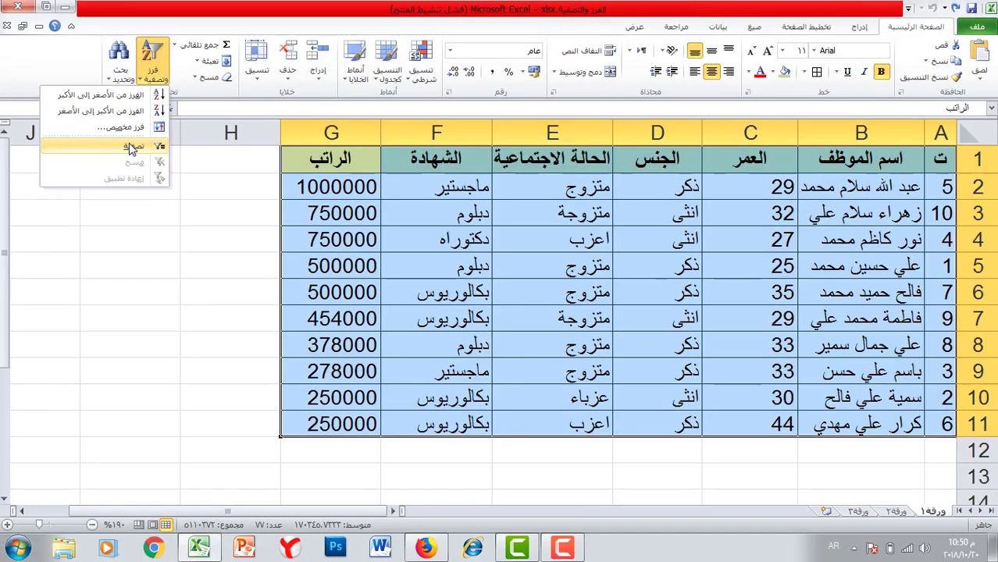
{"action": "left_click", "coordinate": [137, 150]}
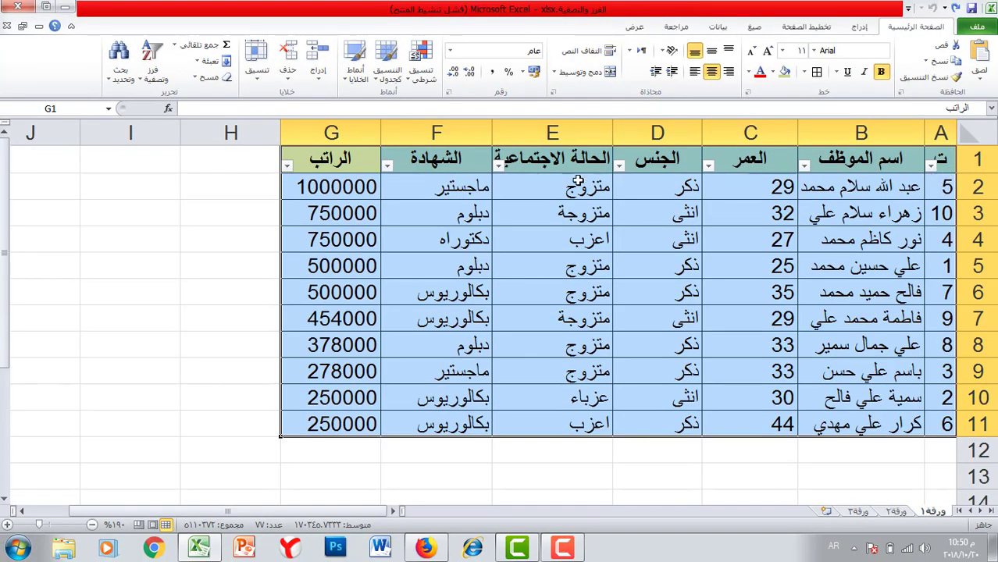
Filter the الجنس column to show only ذكر.
{"action": "left_click", "coordinate": [618, 166]}
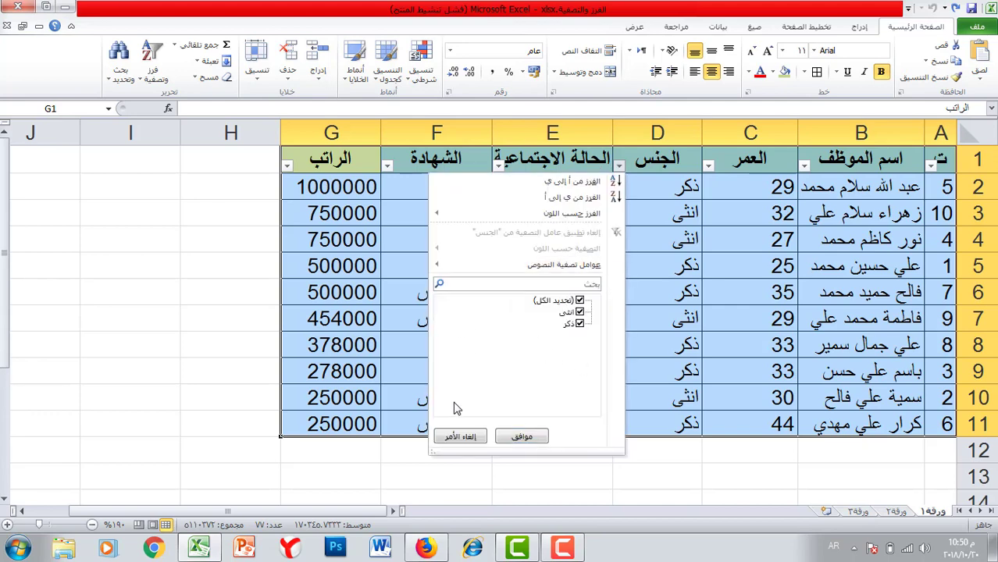
{"action": "left_click", "coordinate": [471, 442]}
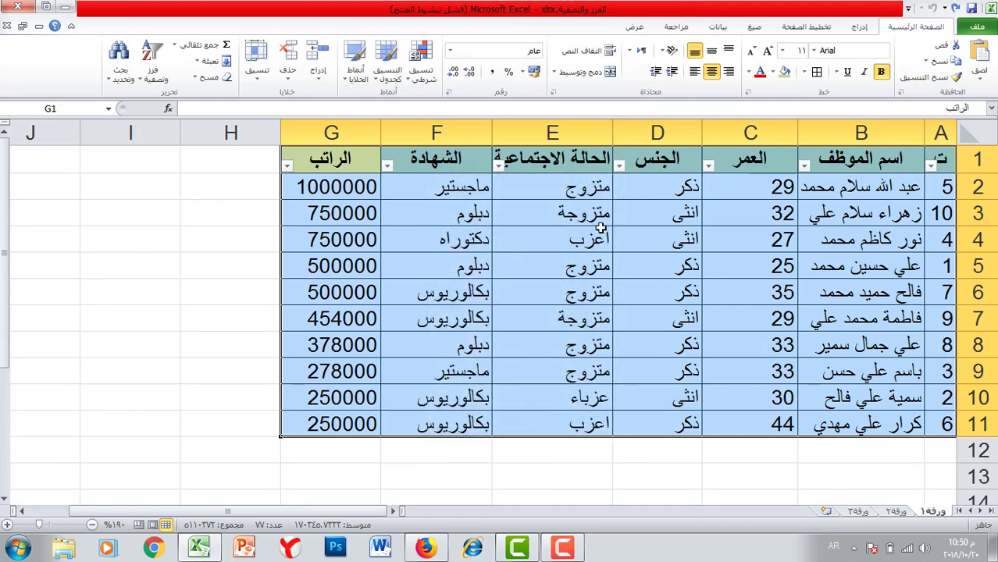
{"action": "left_click", "coordinate": [652, 156]}
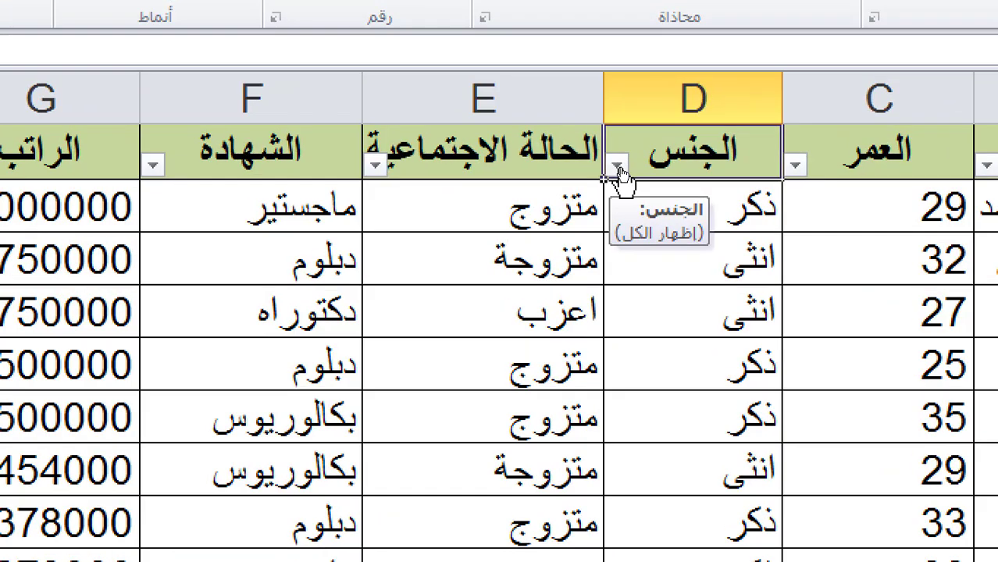
{"action": "left_click", "coordinate": [618, 165]}
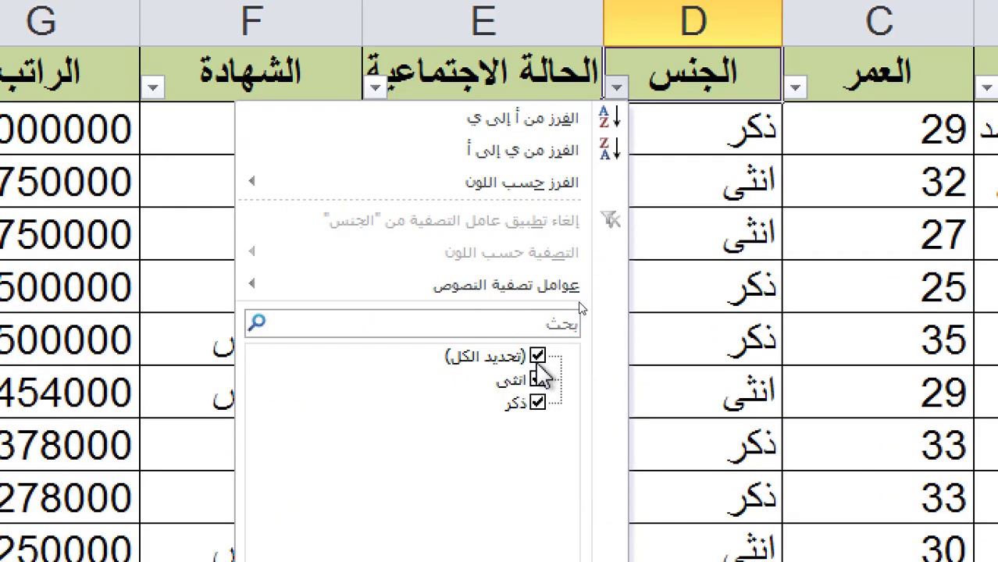
{"action": "left_click", "coordinate": [538, 433]}
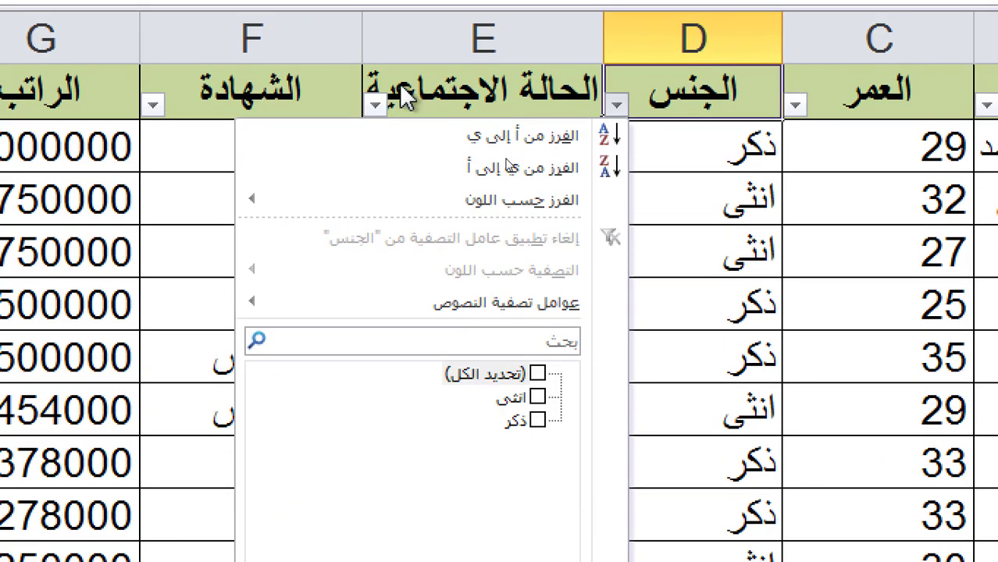
{"action": "mouse_move", "coordinate": [591, 289]}
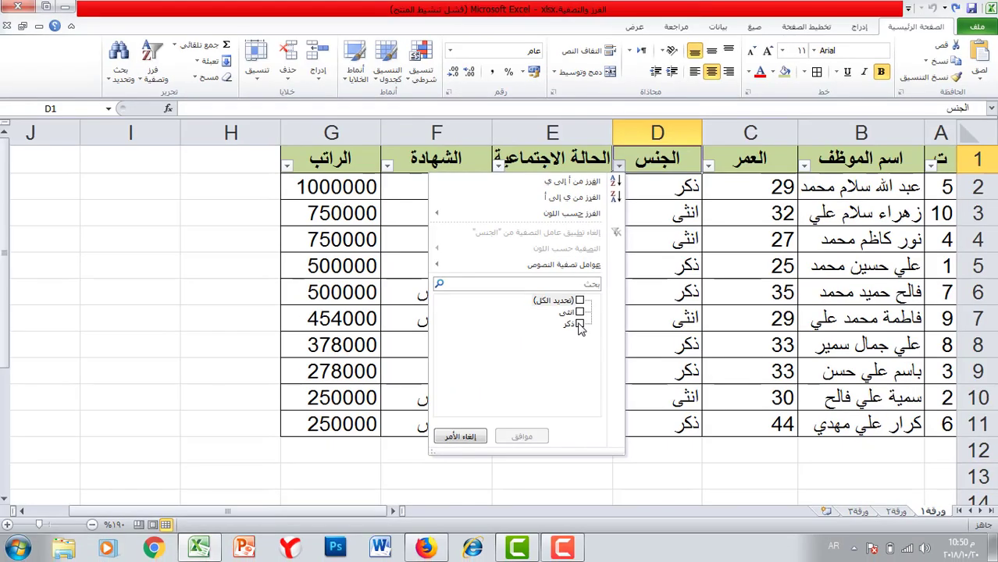
{"action": "left_click", "coordinate": [539, 422]}
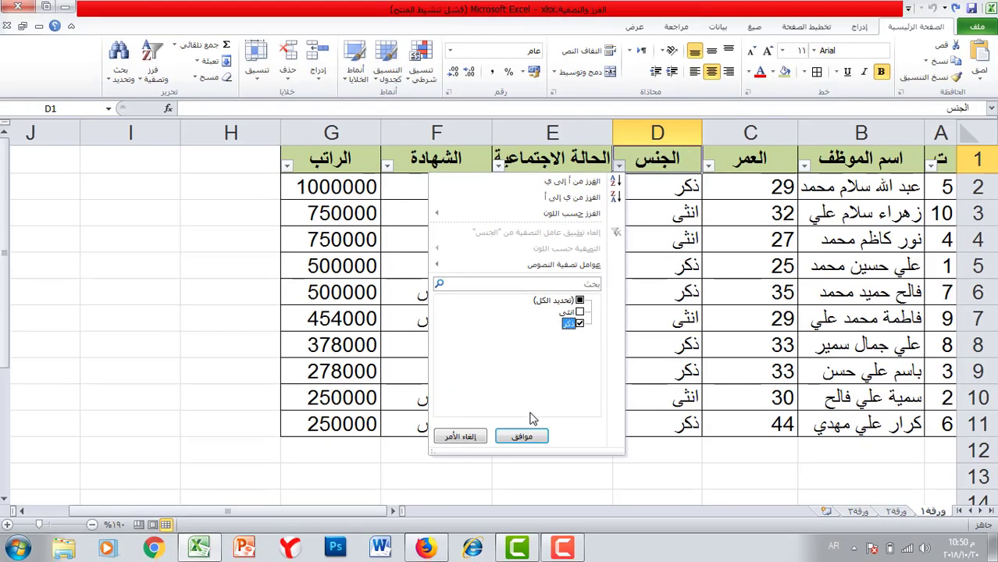
{"action": "left_click", "coordinate": [520, 436]}
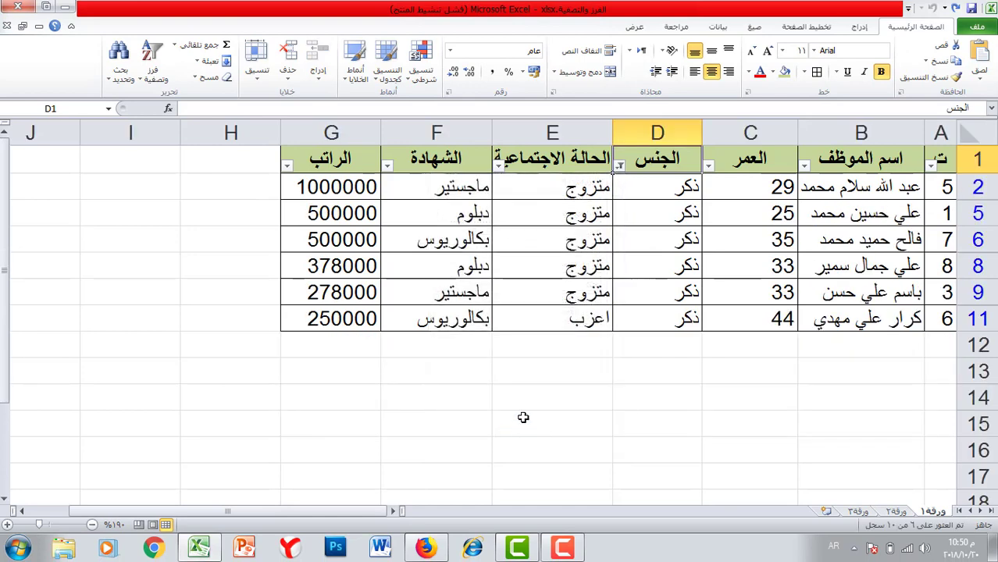
{"action": "left_click", "coordinate": [631, 367]}
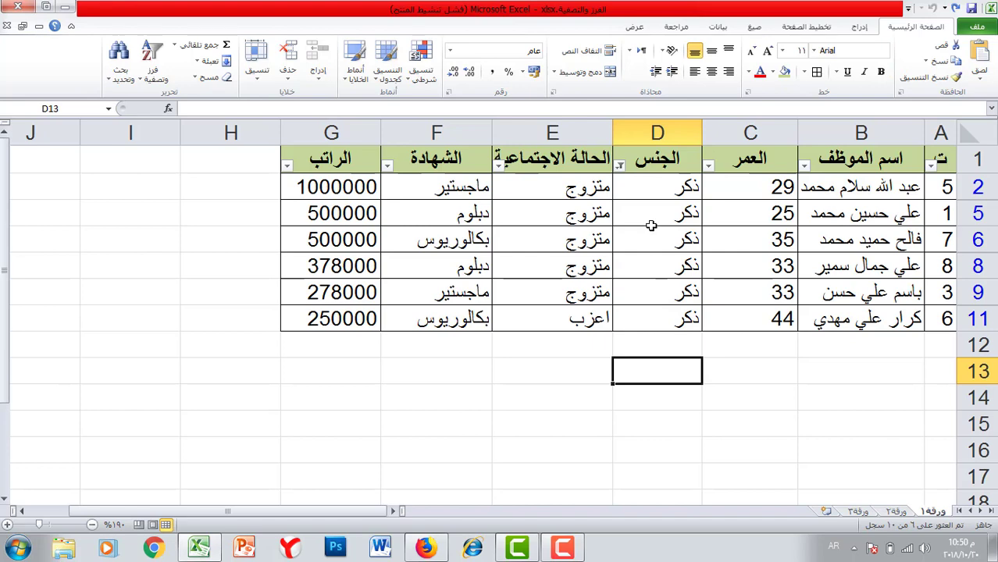
Filter the الحالة الاجتماعية column to show only متزوج.
{"action": "left_click", "coordinate": [498, 165]}
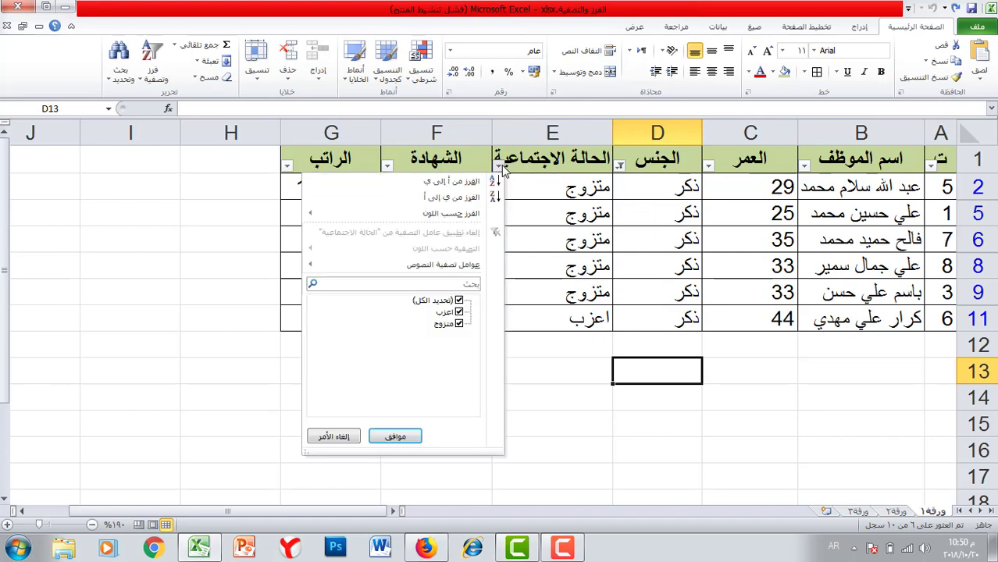
{"action": "left_click", "coordinate": [459, 301]}
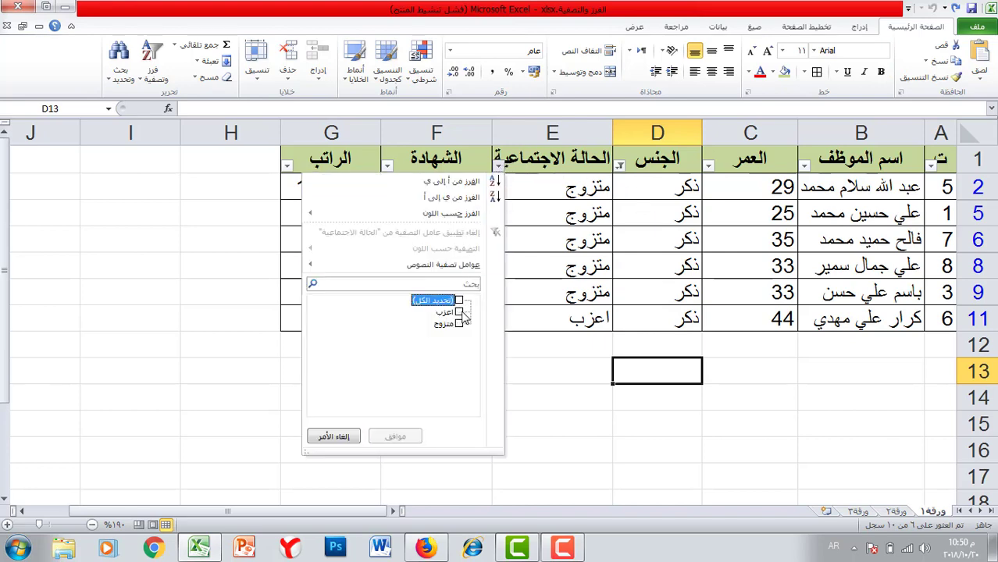
{"action": "left_click", "coordinate": [460, 324]}
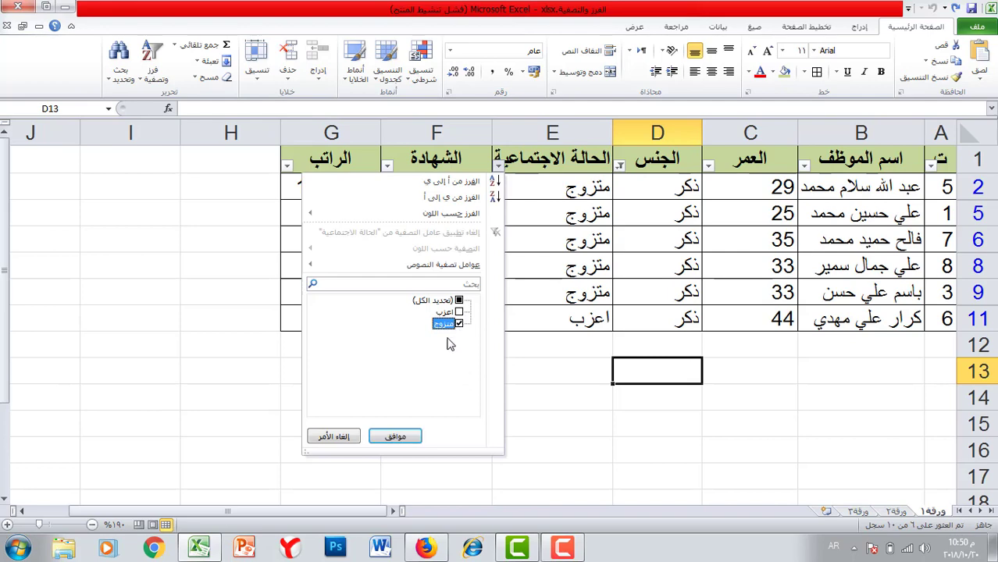
{"action": "left_click", "coordinate": [396, 436]}
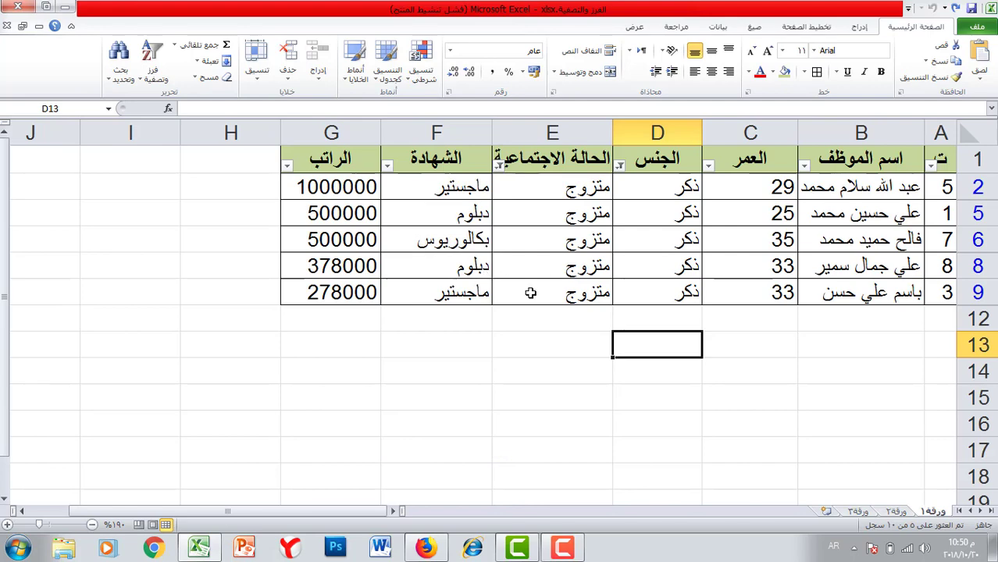
Filter the الشهادة column to show only ماجستير.
{"action": "left_click", "coordinate": [388, 167]}
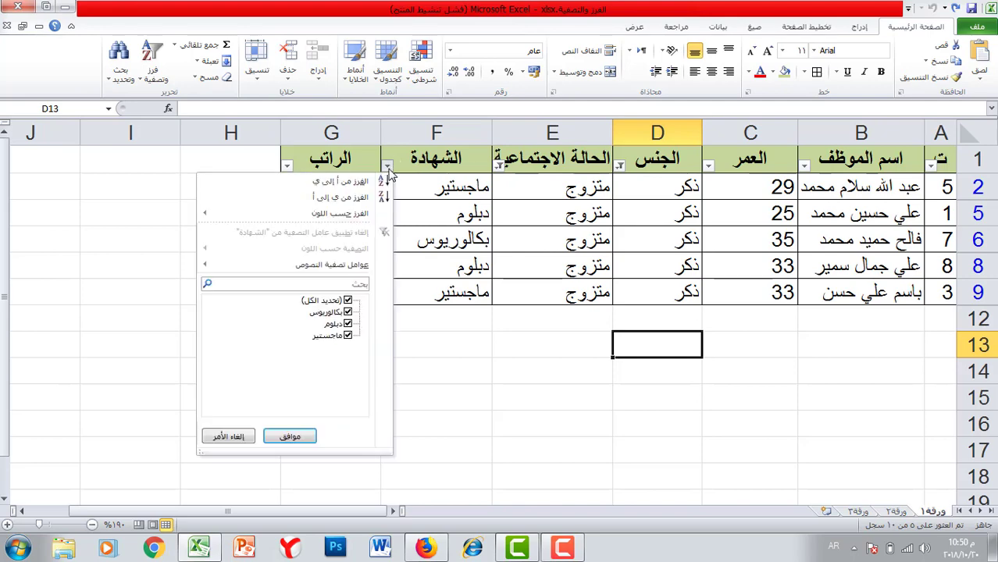
{"action": "left_click", "coordinate": [348, 301]}
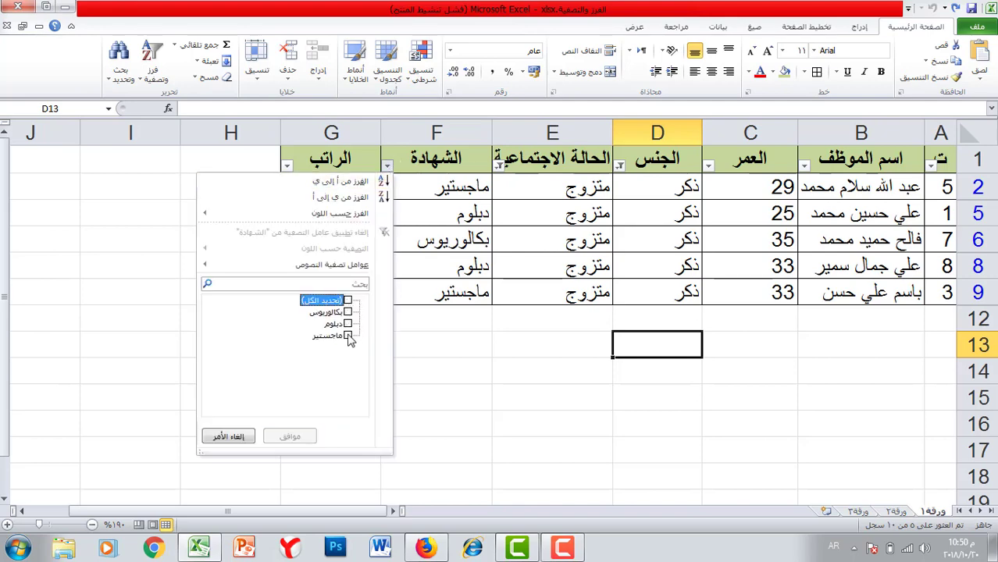
{"action": "left_click", "coordinate": [347, 335]}
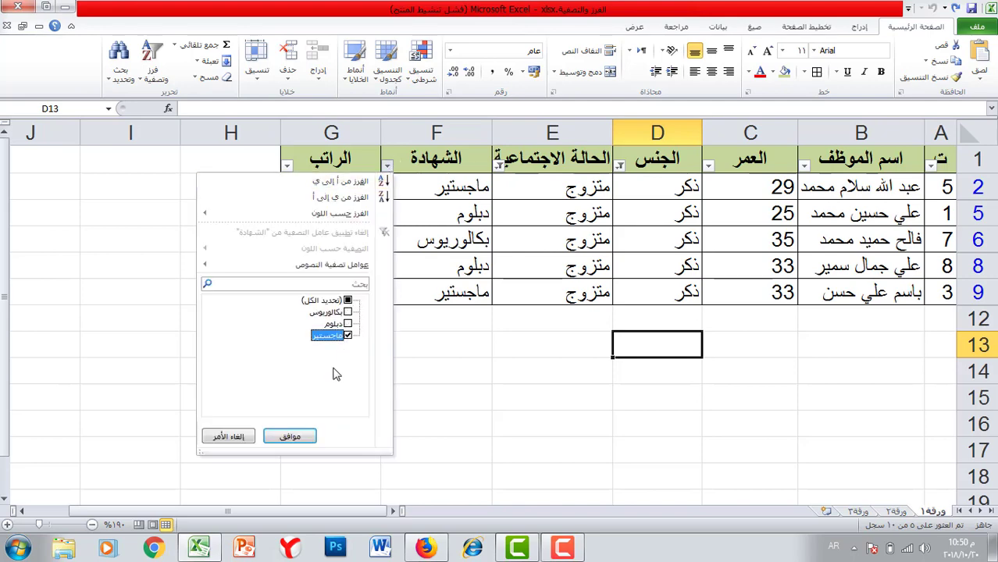
{"action": "left_click", "coordinate": [290, 438]}
{"action": "left_click", "coordinate": [305, 346]}
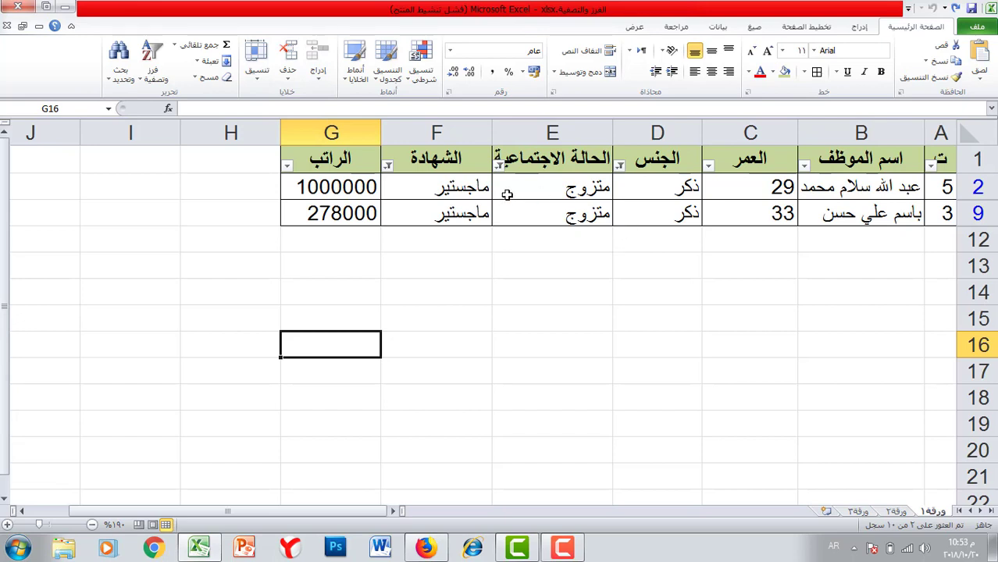
Clear all filter criteria from the table and delete the serial numbers in A2:A11.
{"action": "left_click", "coordinate": [155, 82]}
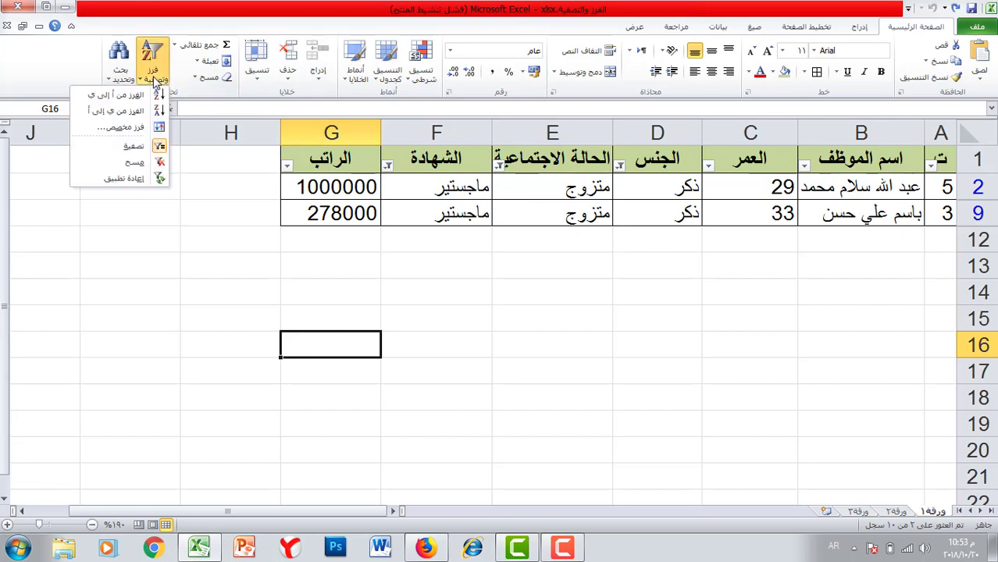
{"action": "left_click", "coordinate": [138, 164]}
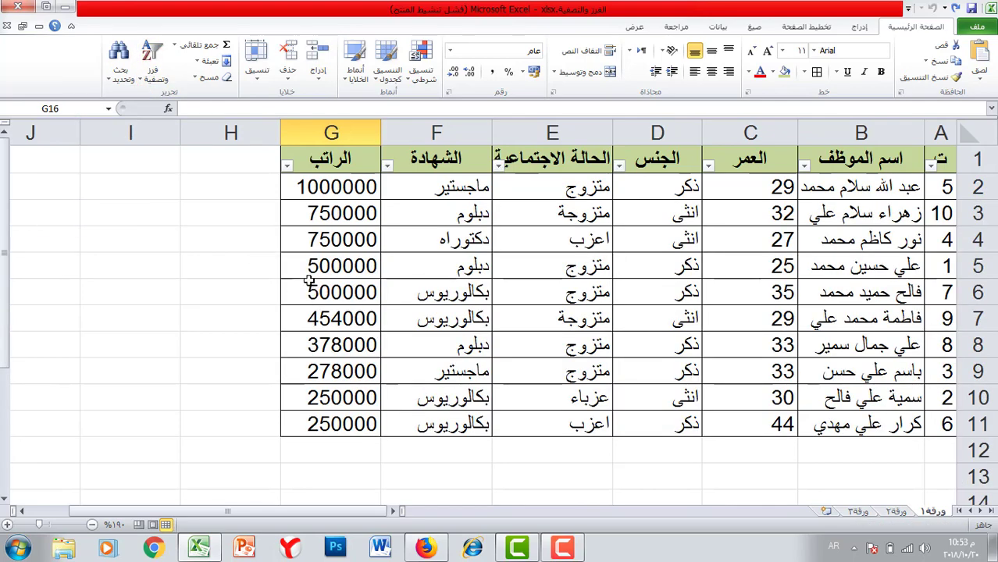
{"action": "left_click_drag", "start_coordinate": [941, 186], "coordinate": [943, 424]}
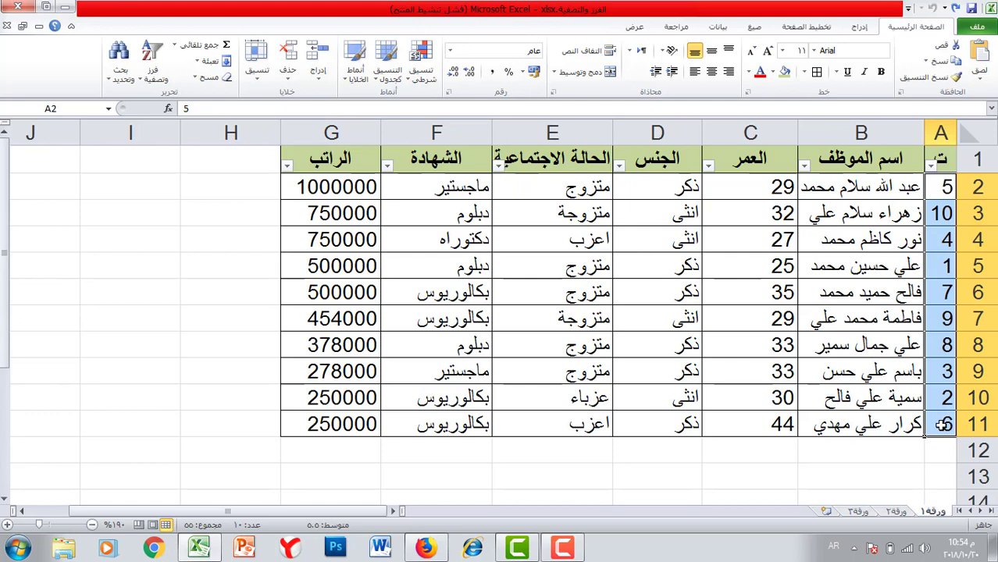
{"action": "key", "text": "Delete"}
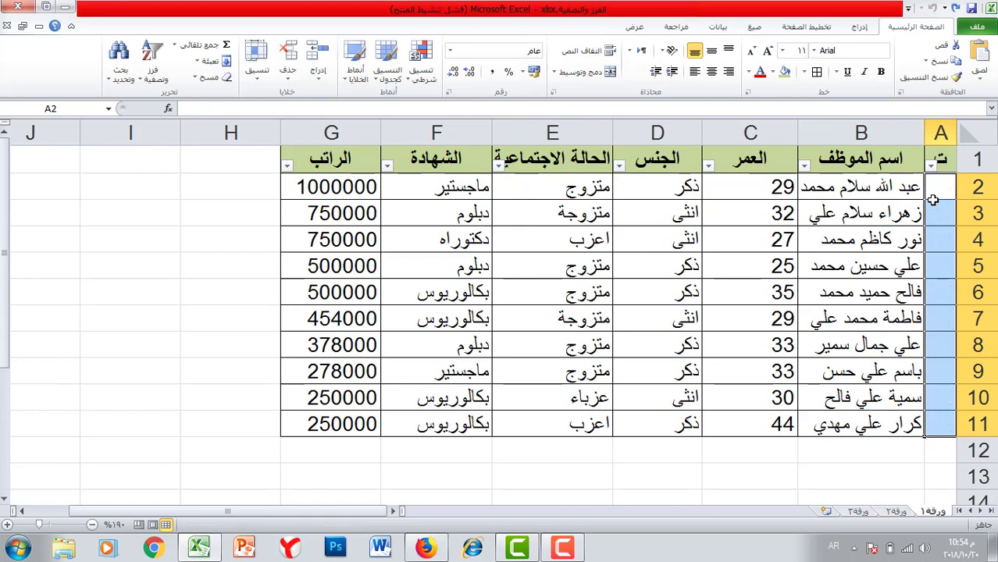
{"action": "left_click", "coordinate": [934, 197]}
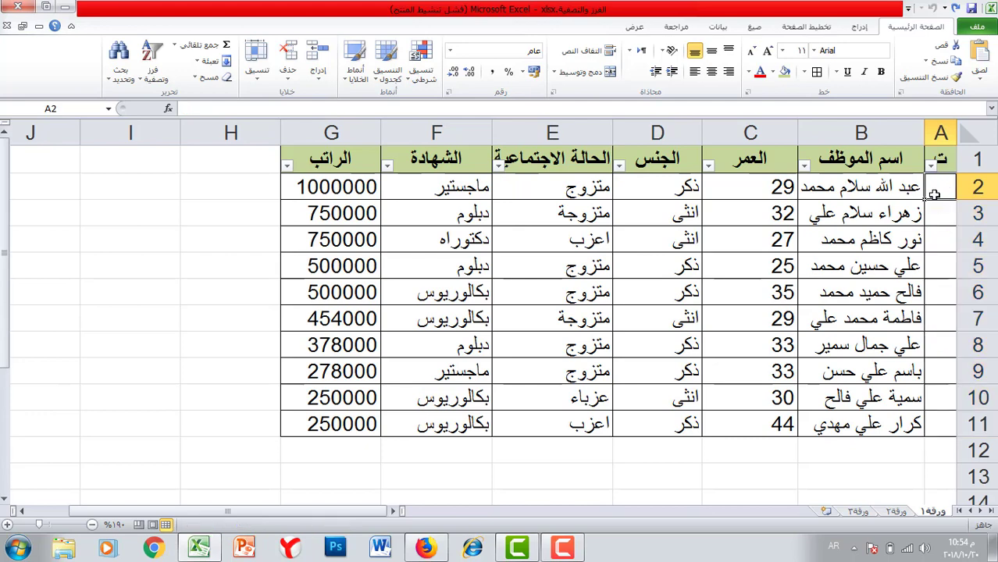
{"action": "left_click", "coordinate": [754, 28]}
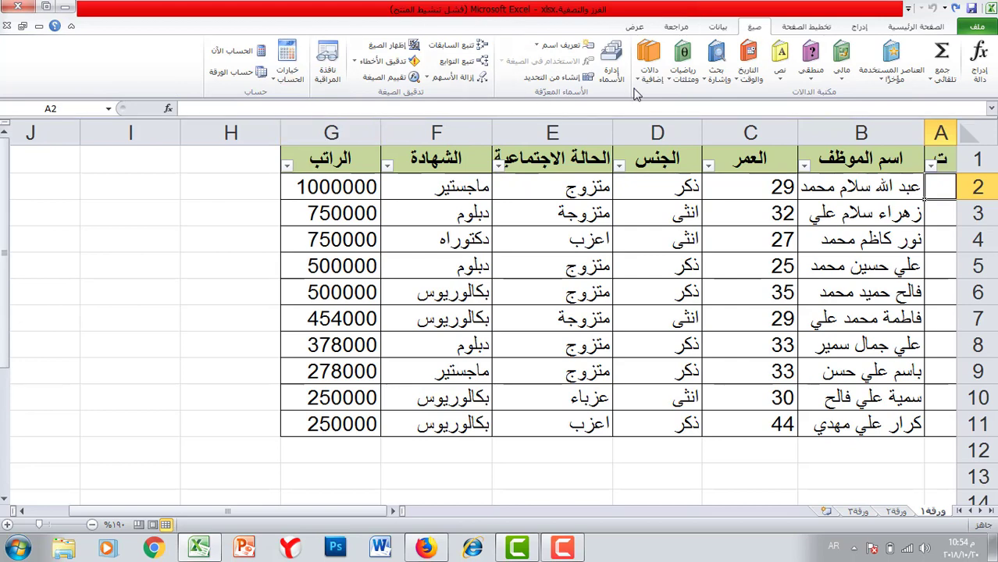
{"action": "left_click", "coordinate": [683, 72]}
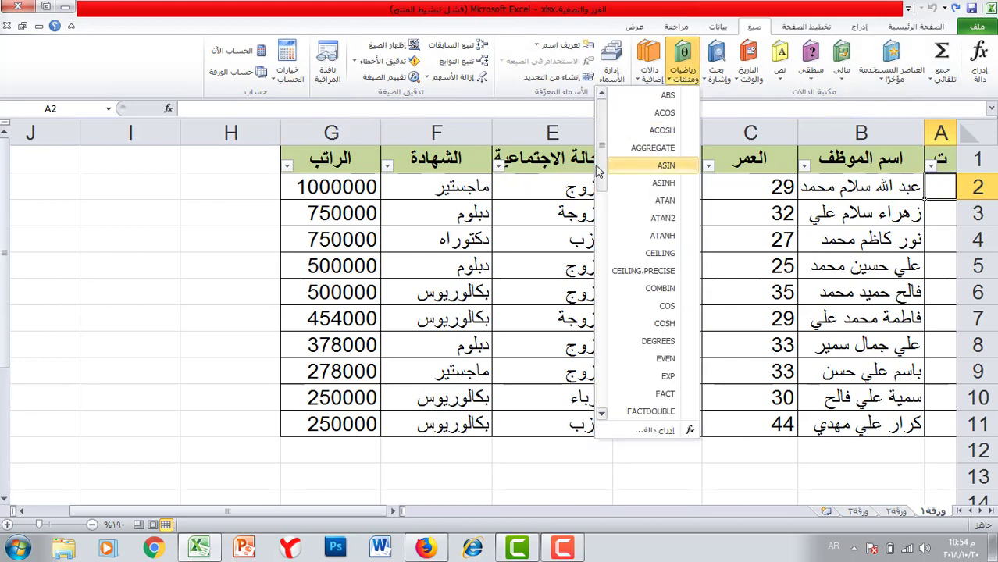
{"action": "left_click_drag", "start_coordinate": [606, 133], "coordinate": [613, 320]}
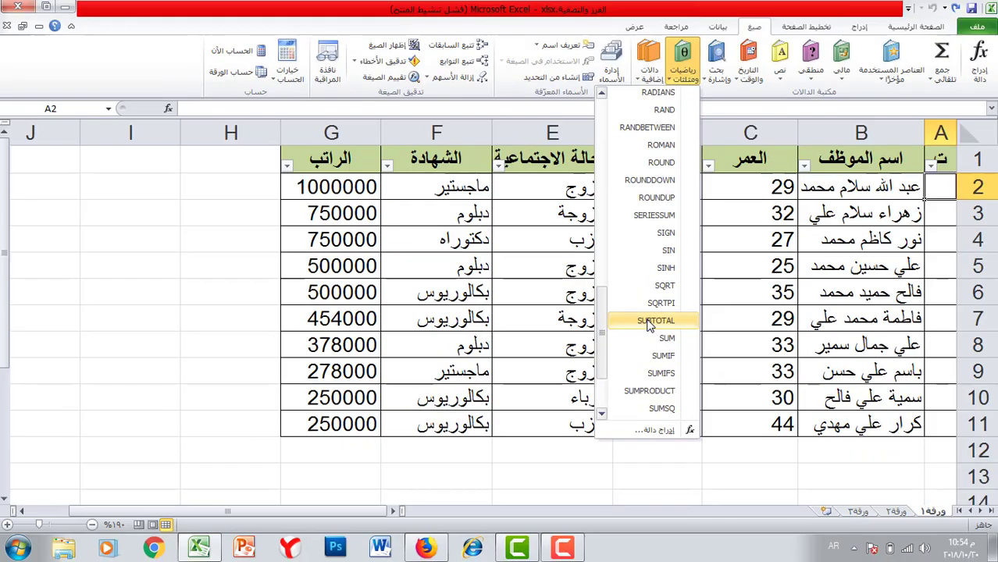
{"action": "left_click", "coordinate": [652, 326]}
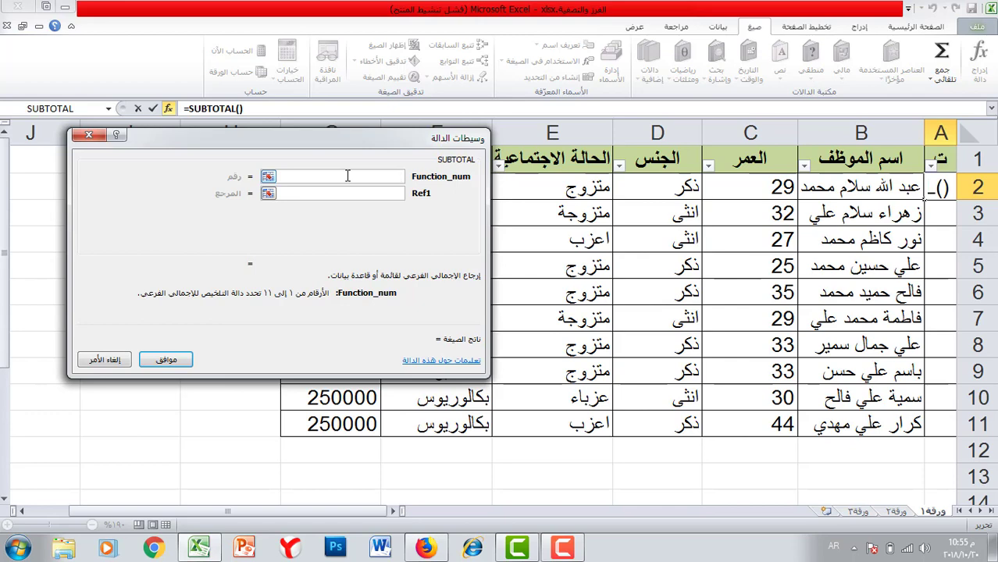
{"action": "type", "text": "3"}
{"action": "key", "text": "BackSpace"}
{"action": "left_click", "coordinate": [89, 134]}
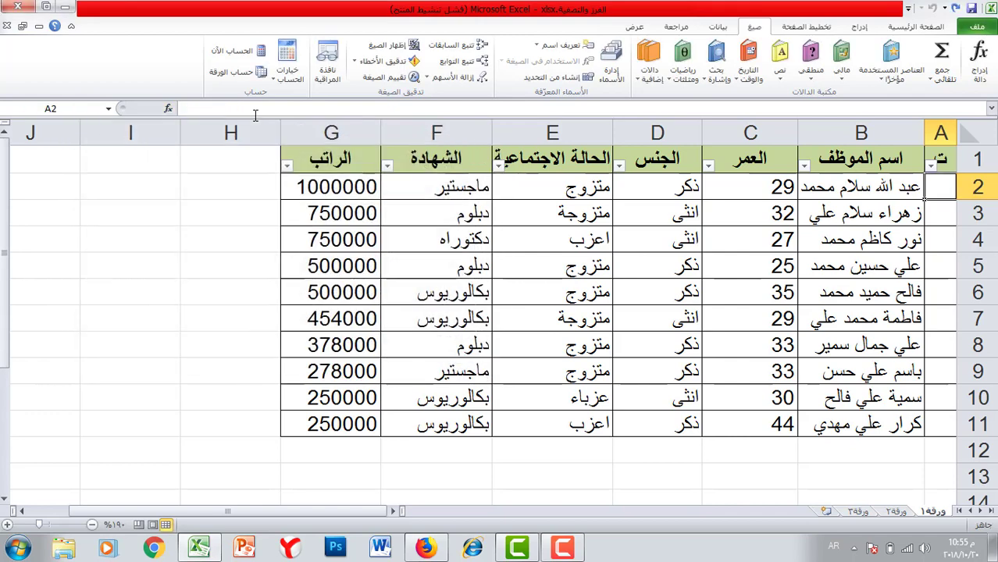
Examine the function numbers offered by SUBTOTAL in a trial formula in I2, and discard the formula.
{"action": "left_click", "coordinate": [151, 184]}
{"action": "left_click", "coordinate": [197, 109]}
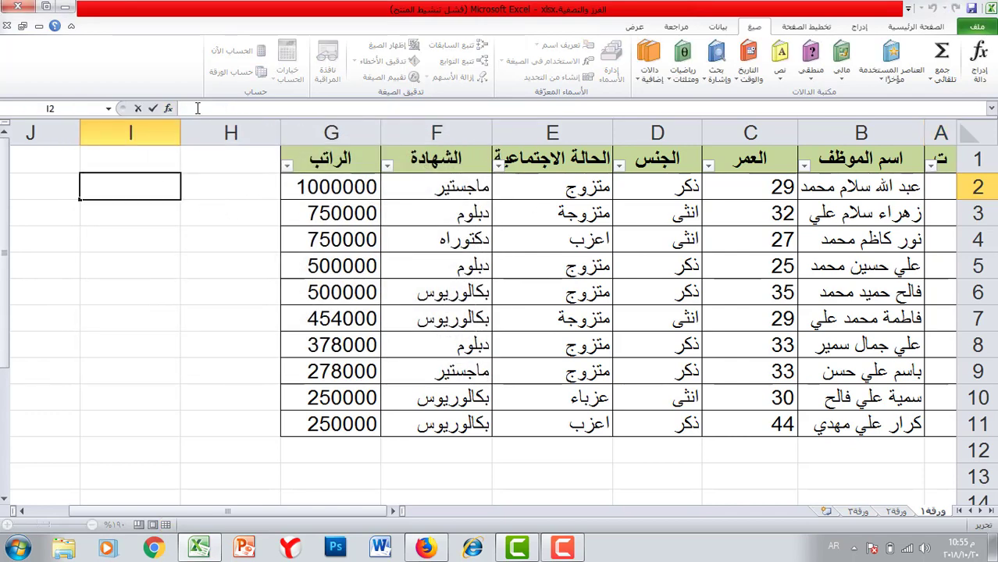
{"action": "type", "text": "="}
{"action": "key", "text": "alt+shift"}
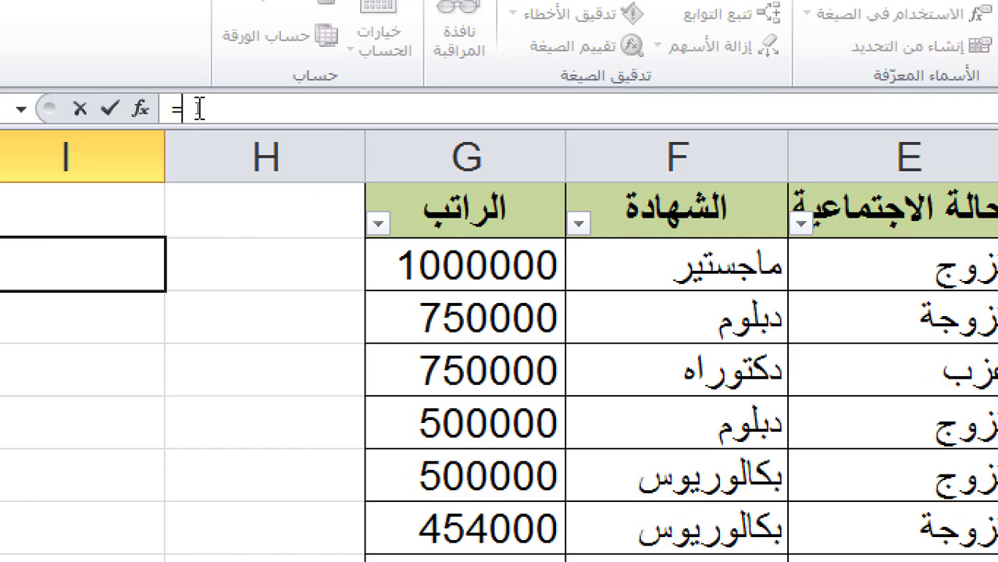
{"action": "type", "text": "su"}
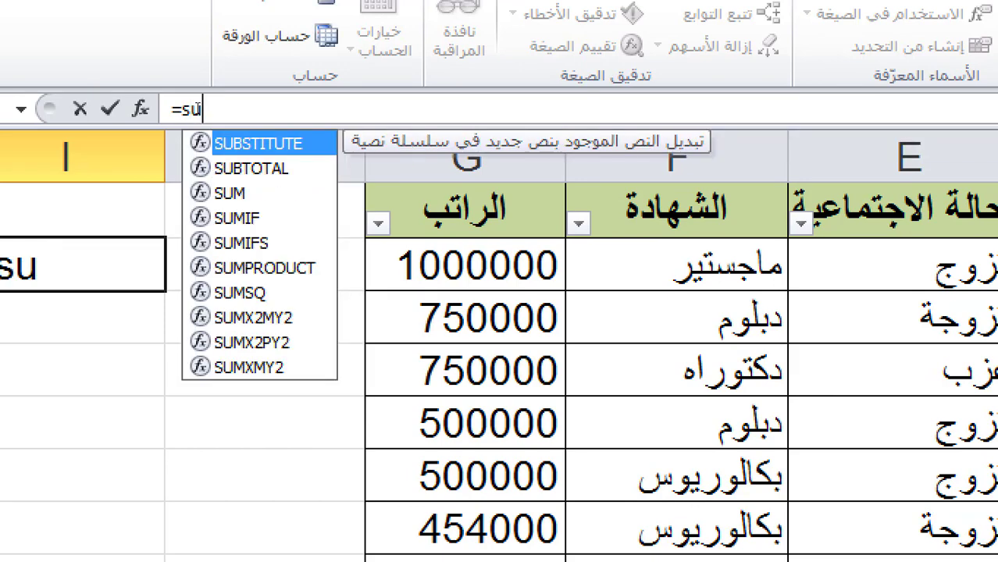
{"action": "left_click", "coordinate": [269, 167]}
{"action": "double_click", "coordinate": [269, 167]}
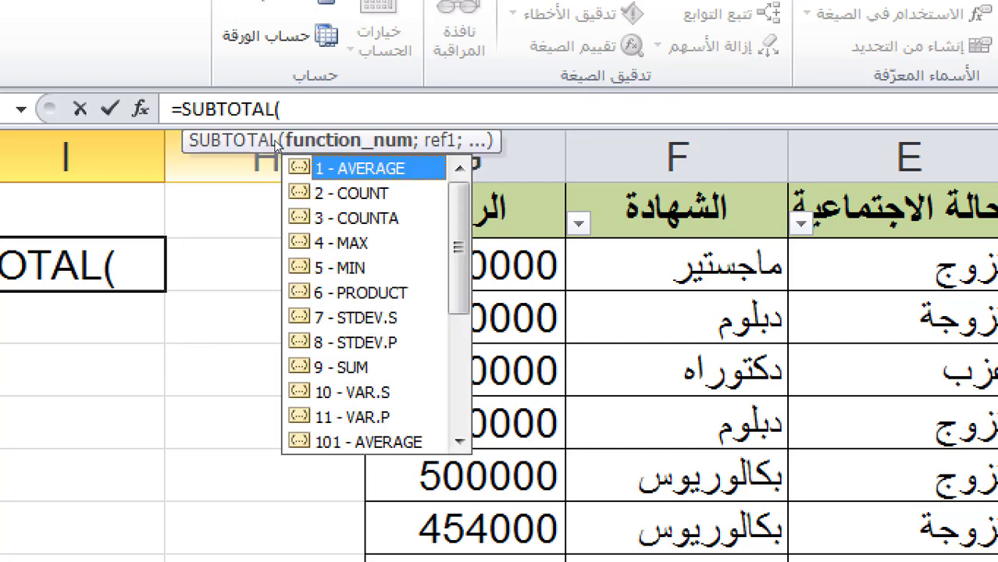
{"action": "key", "text": "Down"}
{"action": "key", "text": "Down"}
{"action": "key", "text": "Down"}
{"action": "key", "text": "Down"}
{"action": "key", "text": "Down"}
{"action": "key", "text": "Down"}
{"action": "key", "text": "Down"}
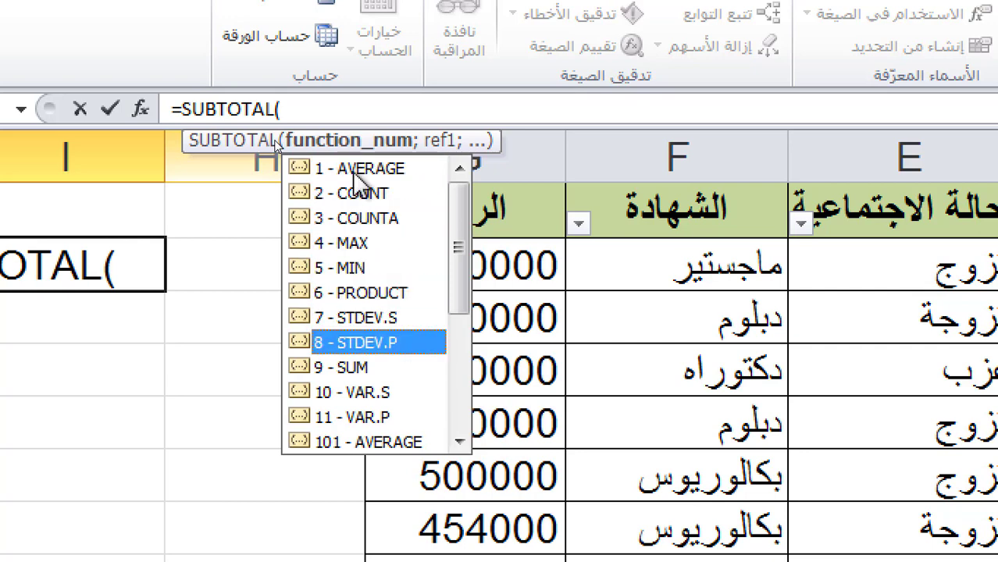
{"action": "key", "text": "Down"}
{"action": "key", "text": "Down"}
{"action": "key", "text": "Up"}
{"action": "key", "text": "Up"}
{"action": "key", "text": "Up"}
{"action": "key", "text": "Up"}
{"action": "key", "text": "Up"}
{"action": "key", "text": "Up"}
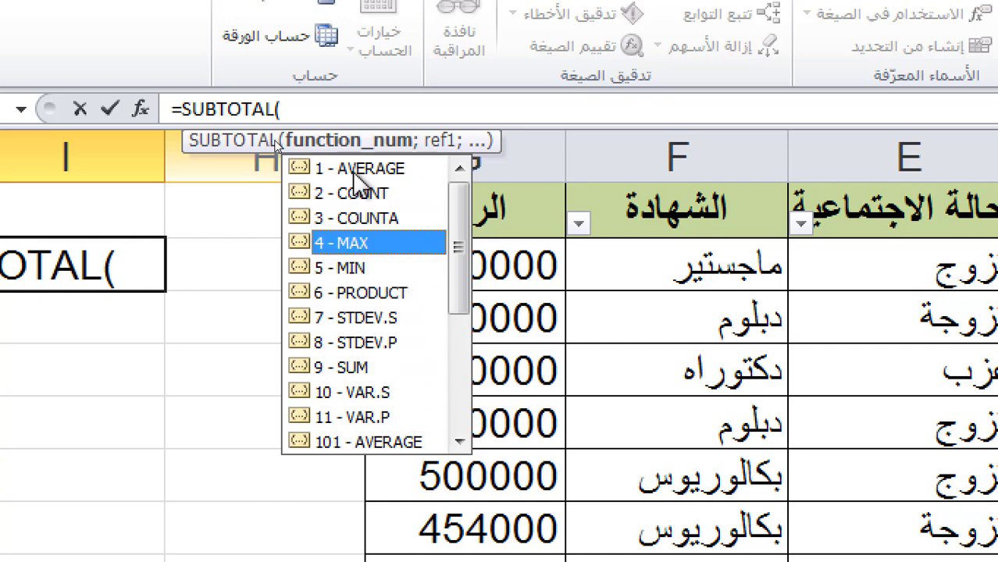
{"action": "key", "text": "Up"}
{"action": "key", "text": "Up"}
{"action": "key", "text": "Down"}
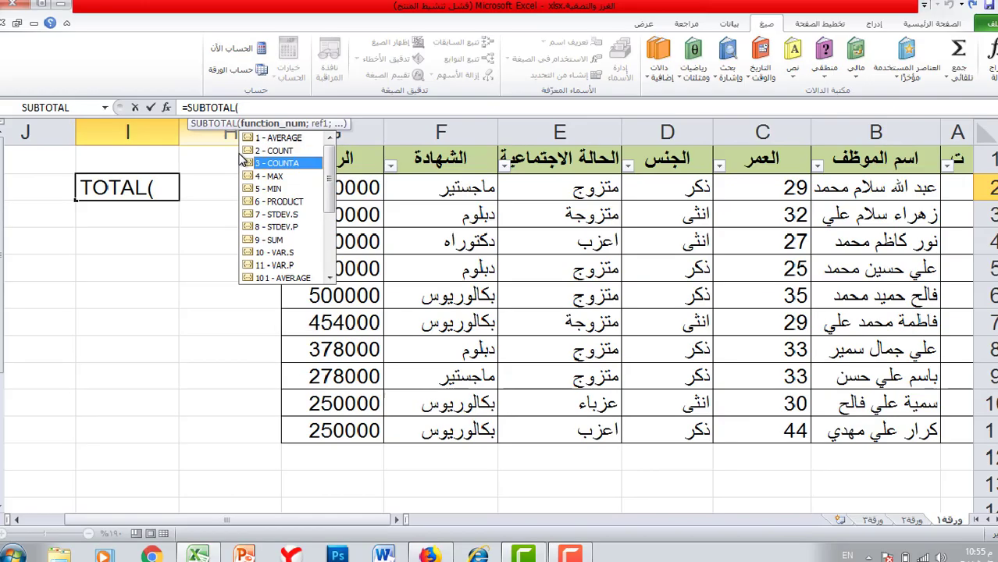
{"action": "key", "text": "Escape"}
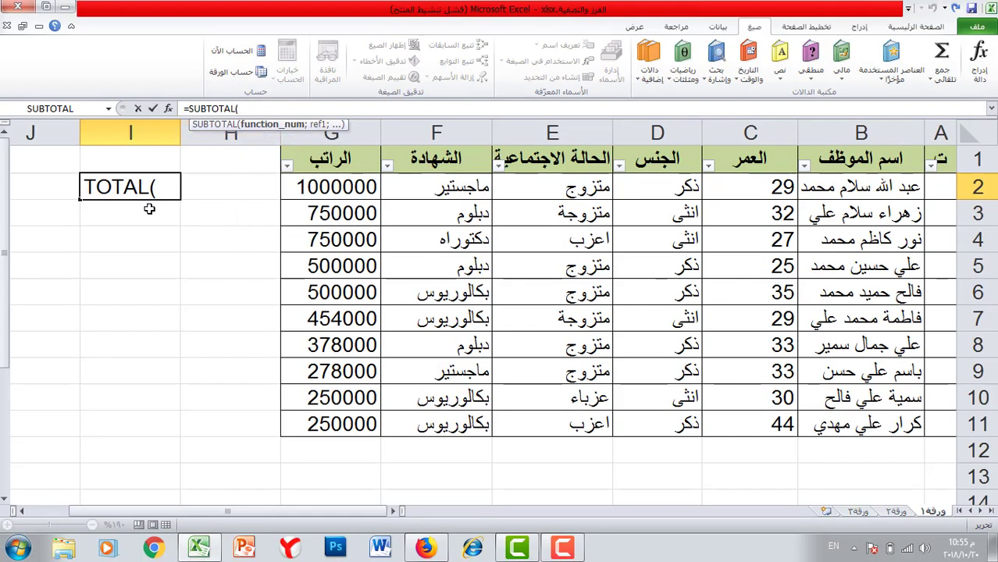
{"action": "key", "text": "Escape"}
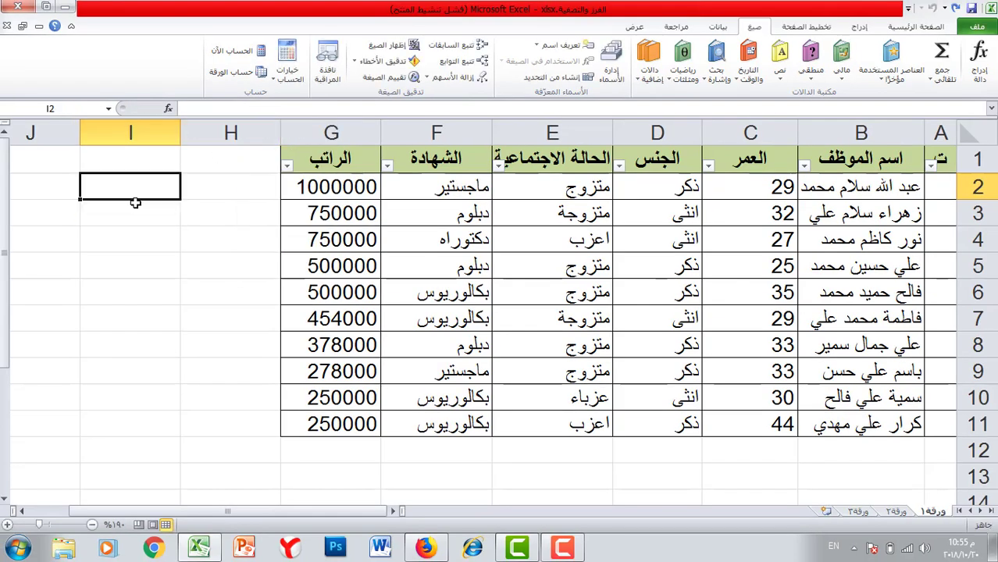
Insert the SUBTOTAL function in A2 with Function_num set to 3.
{"action": "left_click", "coordinate": [943, 193]}
{"action": "left_click", "coordinate": [682, 72]}
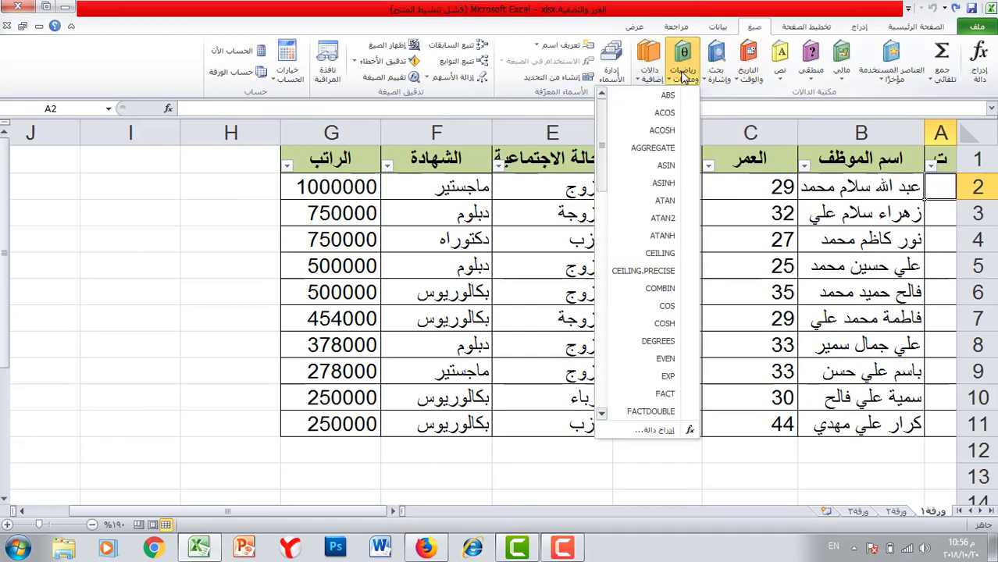
{"action": "scroll", "coordinate": [621, 311], "scroll_direction": "down", "scroll_amount": 13}
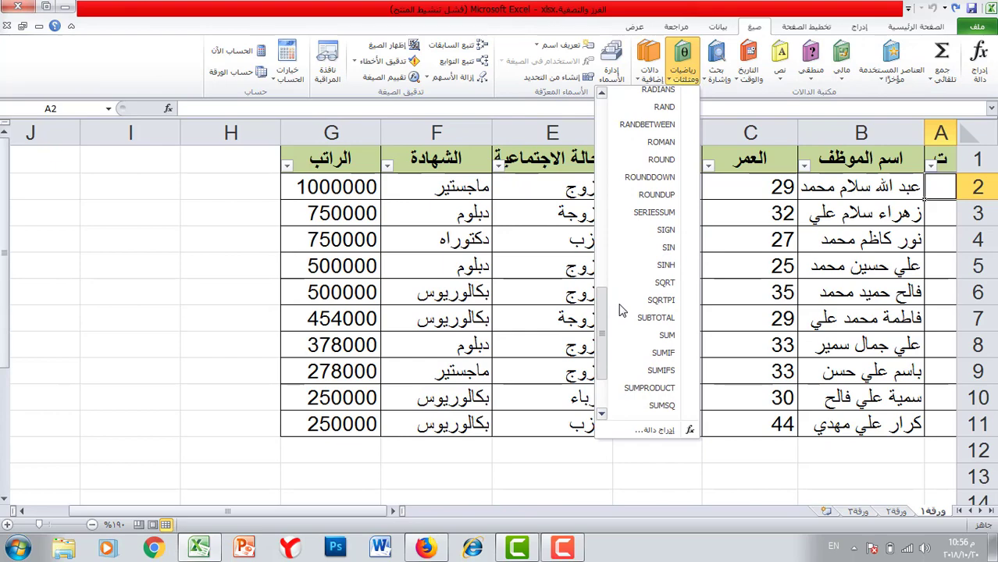
{"action": "scroll", "coordinate": [621, 312], "scroll_direction": "down", "scroll_amount": 3}
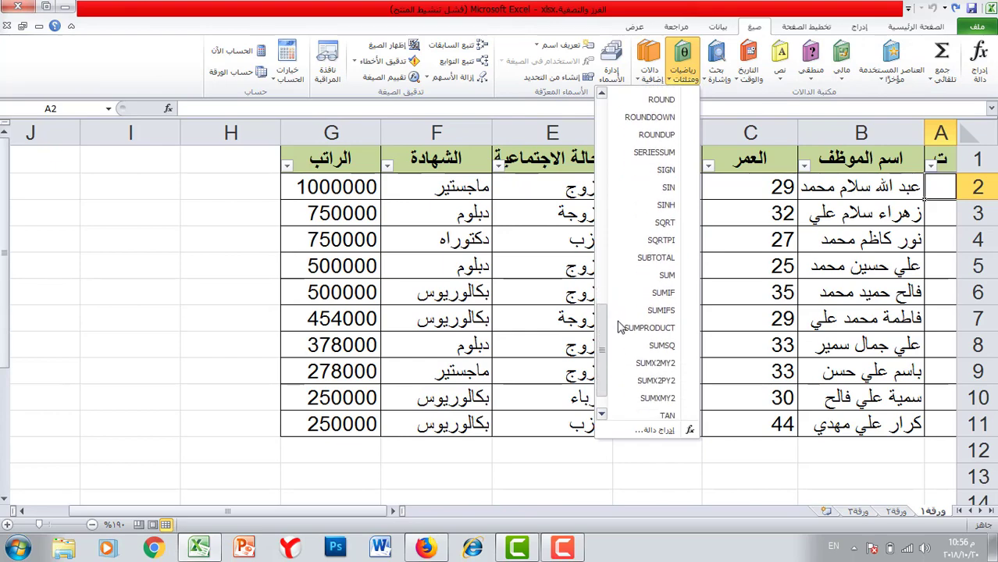
{"action": "scroll", "coordinate": [622, 312], "scroll_direction": "up", "scroll_amount": 8}
{"action": "scroll", "coordinate": [653, 257], "scroll_direction": "down", "scroll_amount": 9}
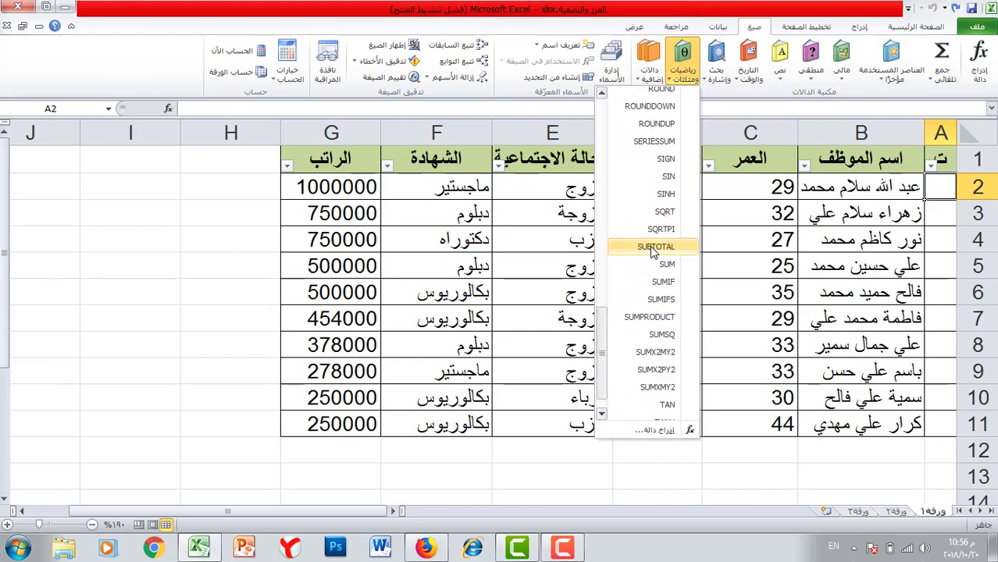
{"action": "left_click", "coordinate": [654, 247]}
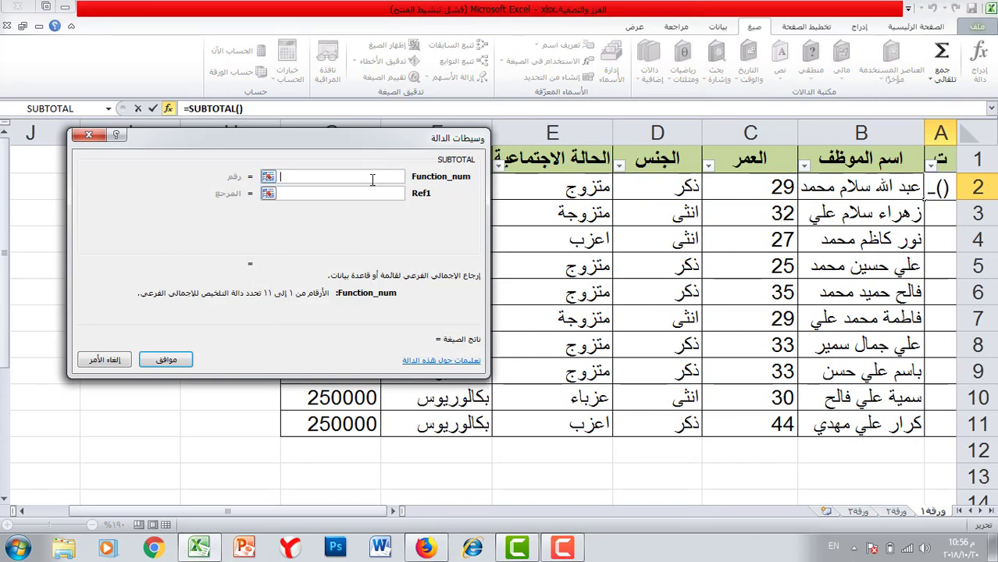
{"action": "type", "text": "3"}
Set Ref1 of the SUBTOTAL function to $B$2:B2, with only the first reference absolute, and confirm the formula.
{"action": "left_click", "coordinate": [336, 193]}
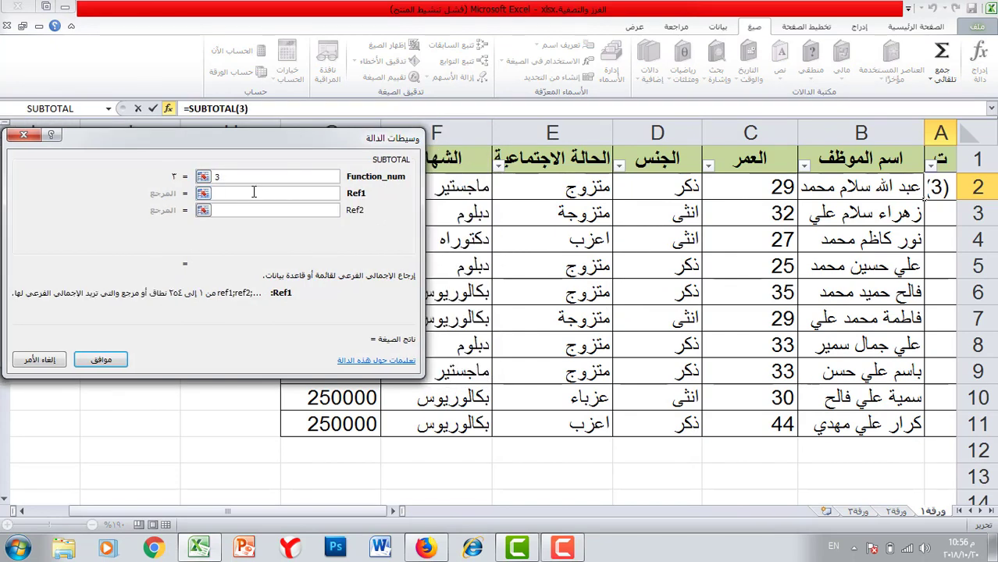
{"action": "left_click", "coordinate": [857, 188]}
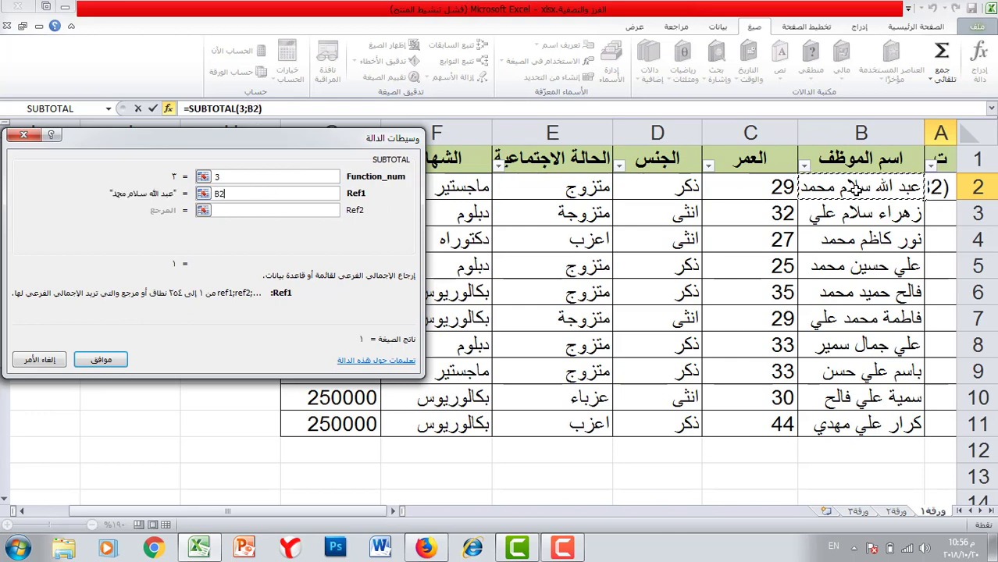
{"action": "key", "text": "F8"}
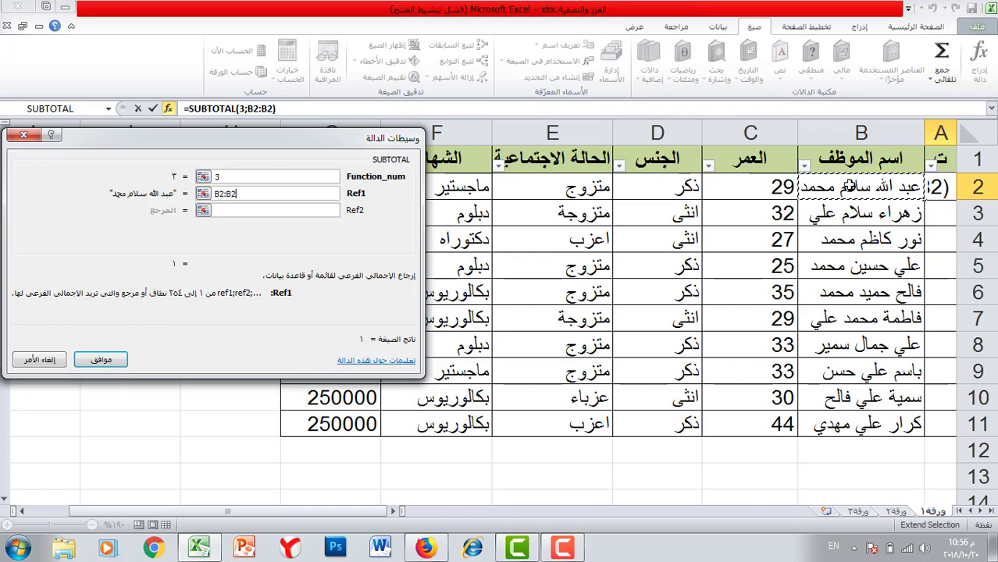
{"action": "left_click", "coordinate": [219, 209]}
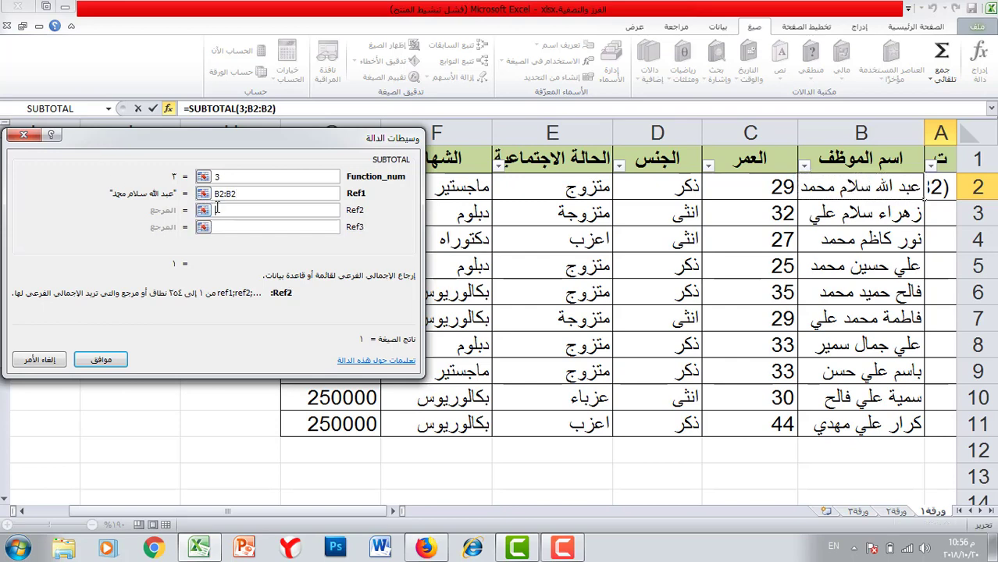
{"action": "double_click", "coordinate": [218, 194]}
{"action": "key", "text": "F4"}
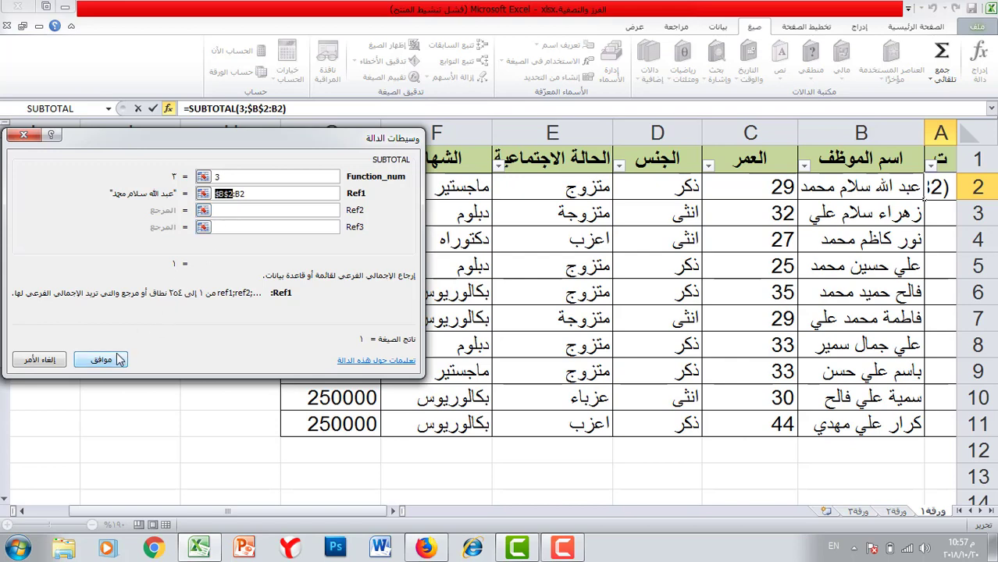
{"action": "left_click", "coordinate": [262, 195]}
{"action": "left_click", "coordinate": [103, 360]}
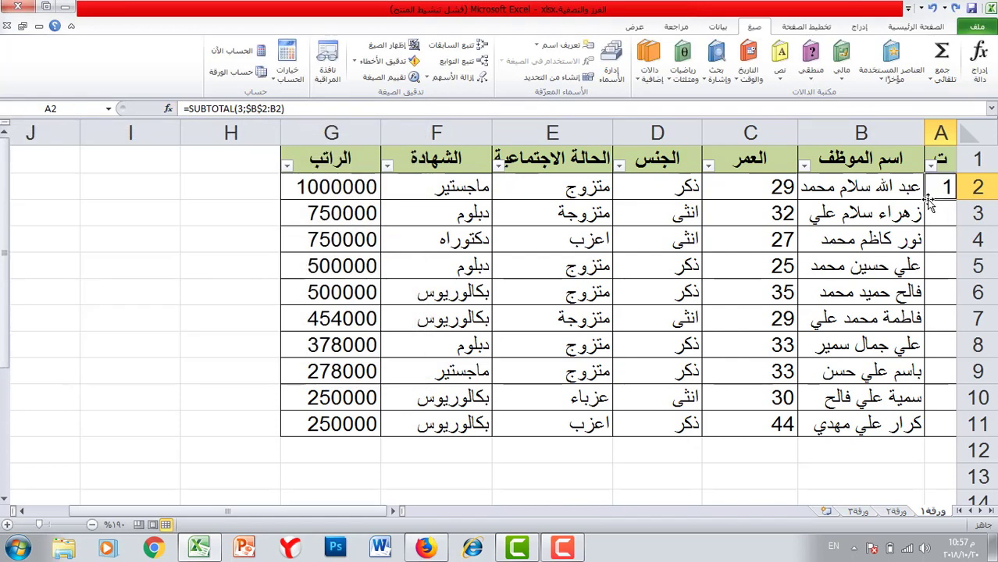
Fill the A2 serial number formula down through A11.
{"action": "left_click_drag", "start_coordinate": [929, 201], "coordinate": [932, 435]}
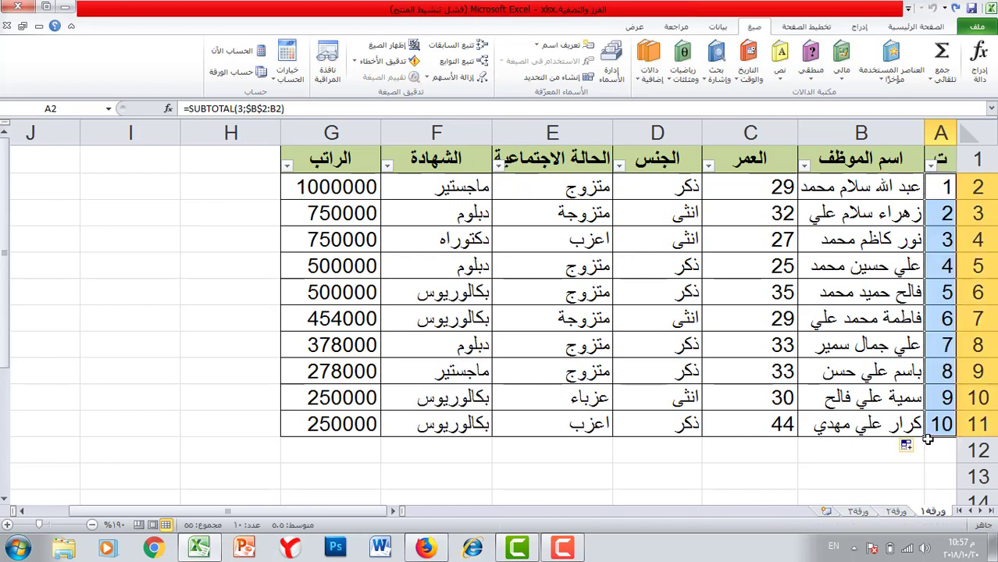
{"action": "key", "text": "ctrl+z"}
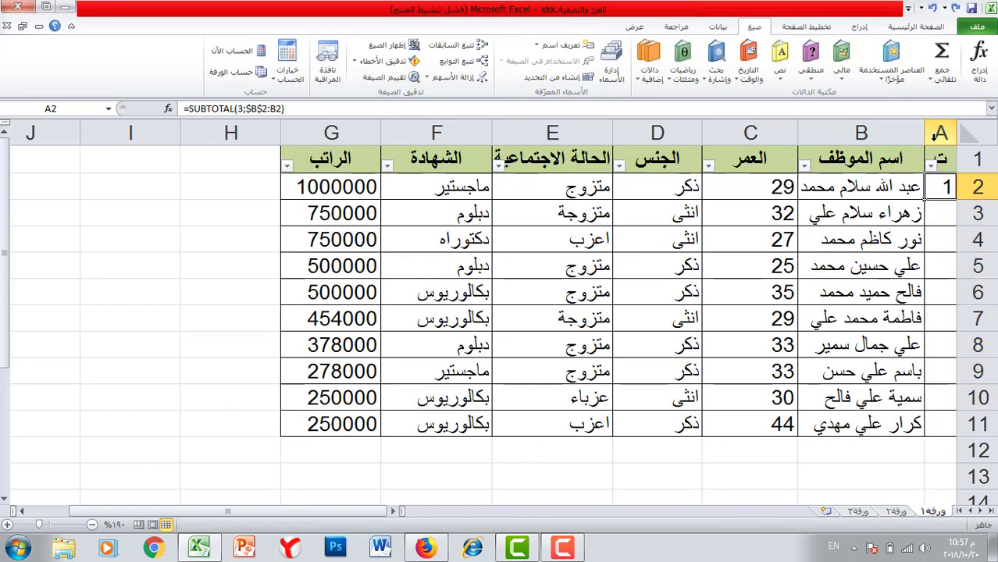
{"action": "left_click_drag", "start_coordinate": [924, 200], "coordinate": [925, 436]}
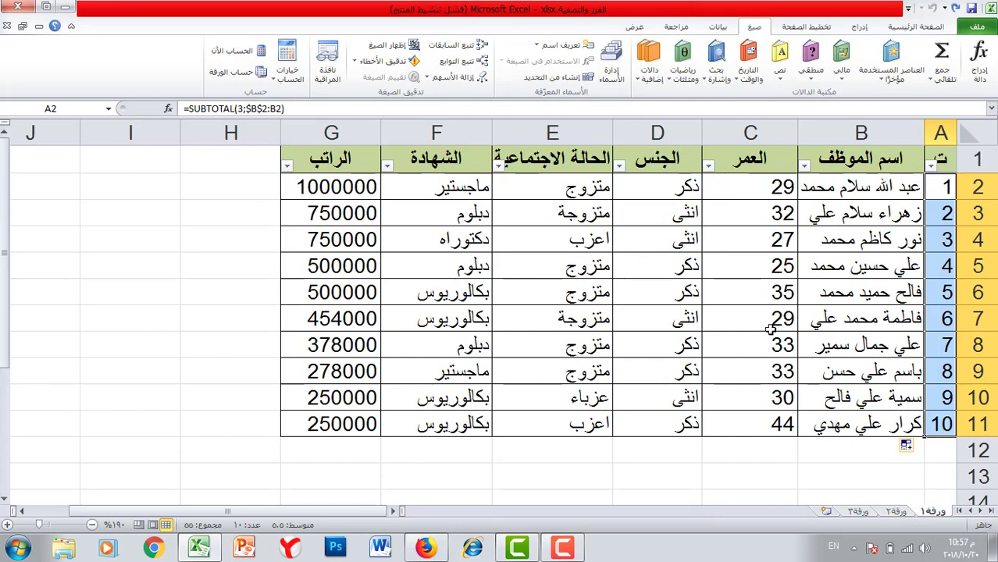
Filter the الحالة الاجتماعية column to show only اعزب.
{"action": "left_click", "coordinate": [498, 166]}
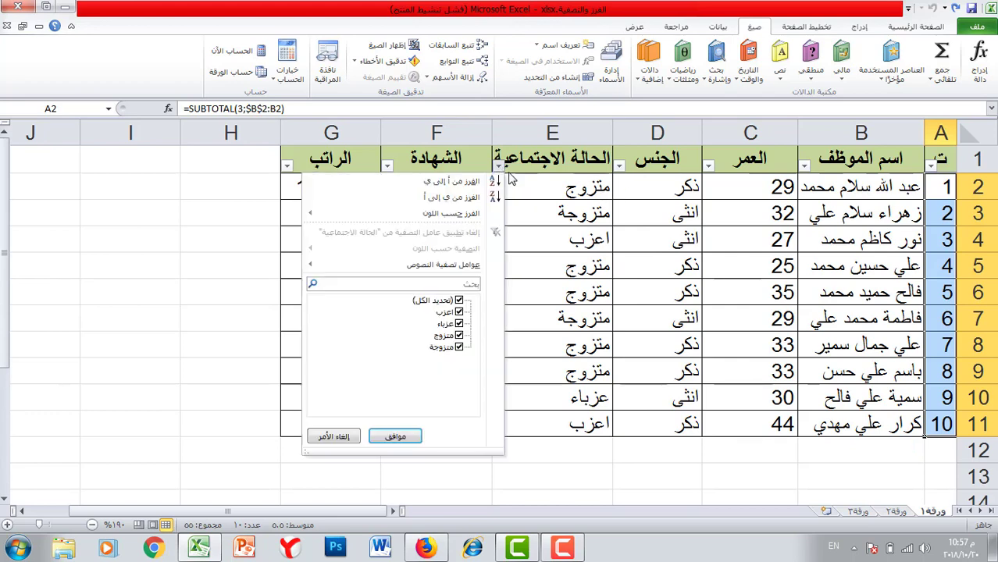
{"action": "left_click", "coordinate": [458, 301]}
{"action": "left_click", "coordinate": [458, 312]}
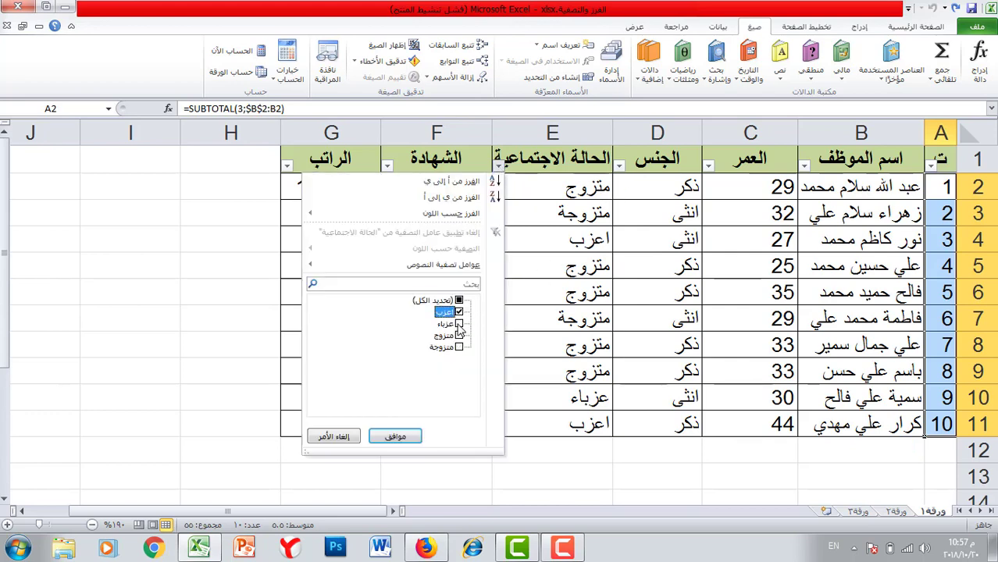
{"action": "left_click", "coordinate": [396, 436]}
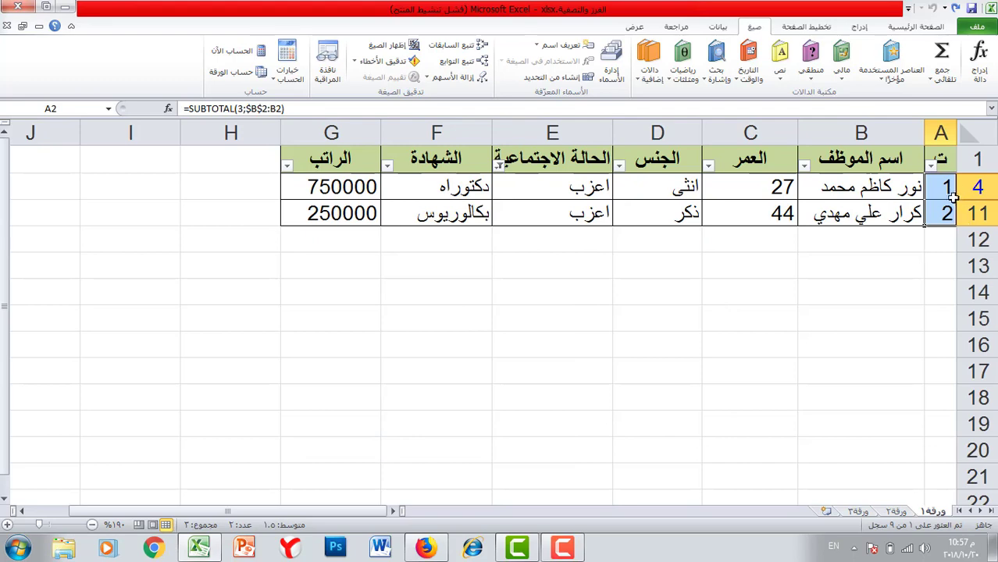
Change the الحالة الاجتماعية filter to show only متزوج.
{"action": "left_click", "coordinate": [500, 168]}
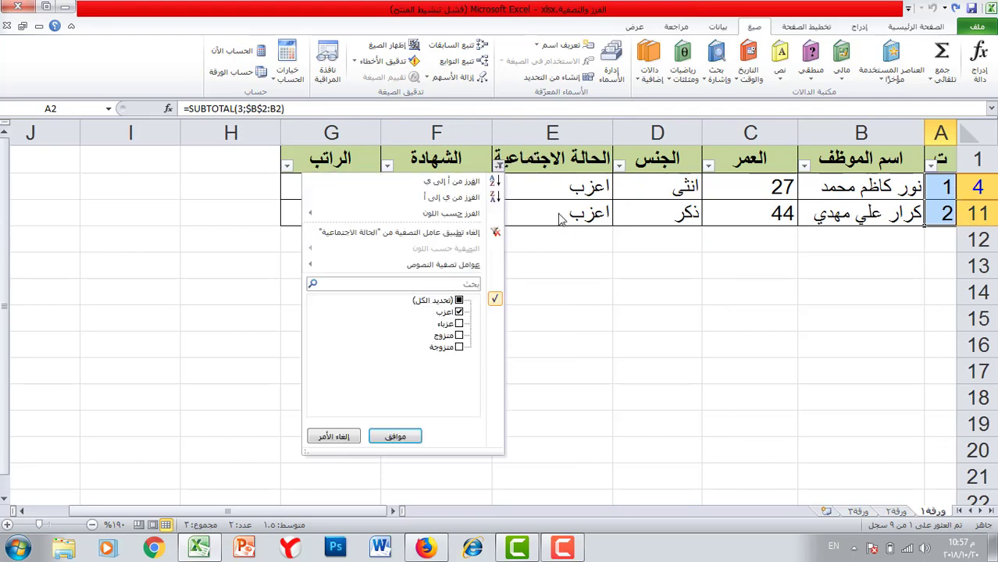
{"action": "left_click", "coordinate": [459, 335]}
{"action": "left_click", "coordinate": [395, 435]}
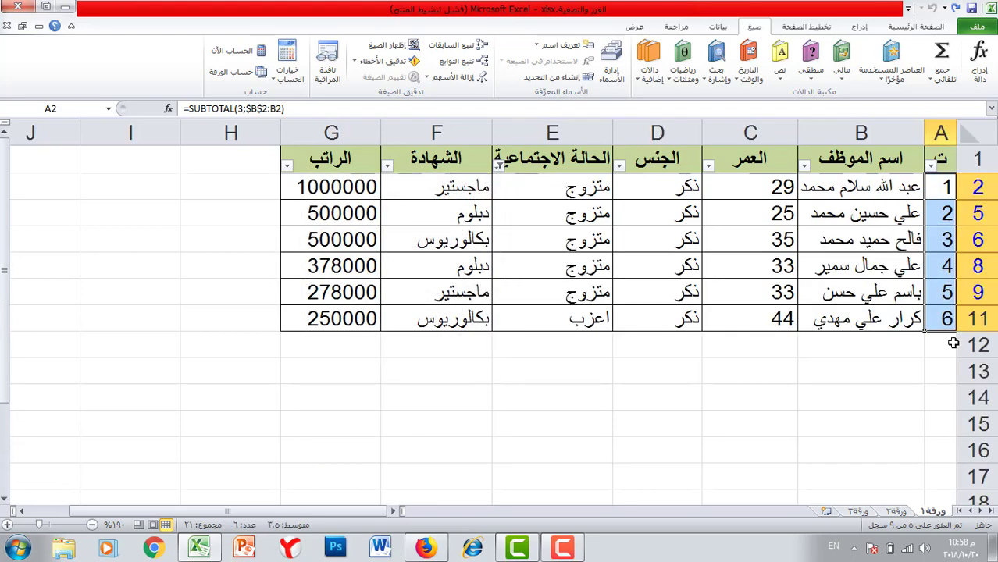